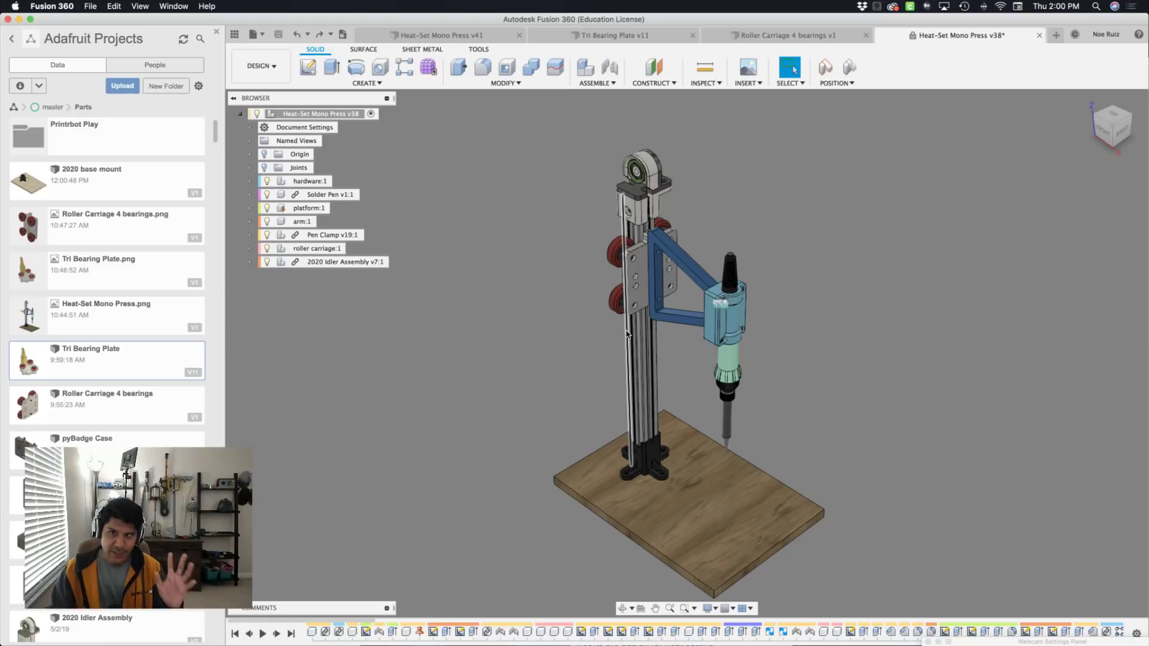
Step: Examine the roller carriage component in the press assembly and its saved copy, the Roller Carriage 4 bearings design
scroll(626, 334, "up", 5)
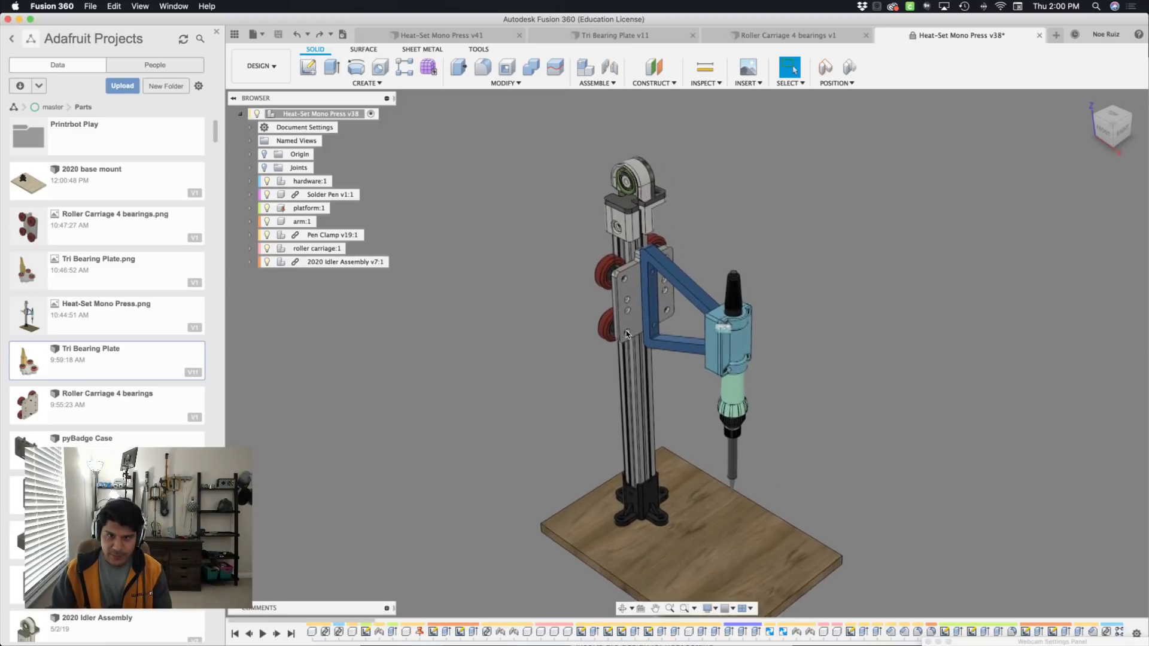
scroll(626, 331, "up", 2)
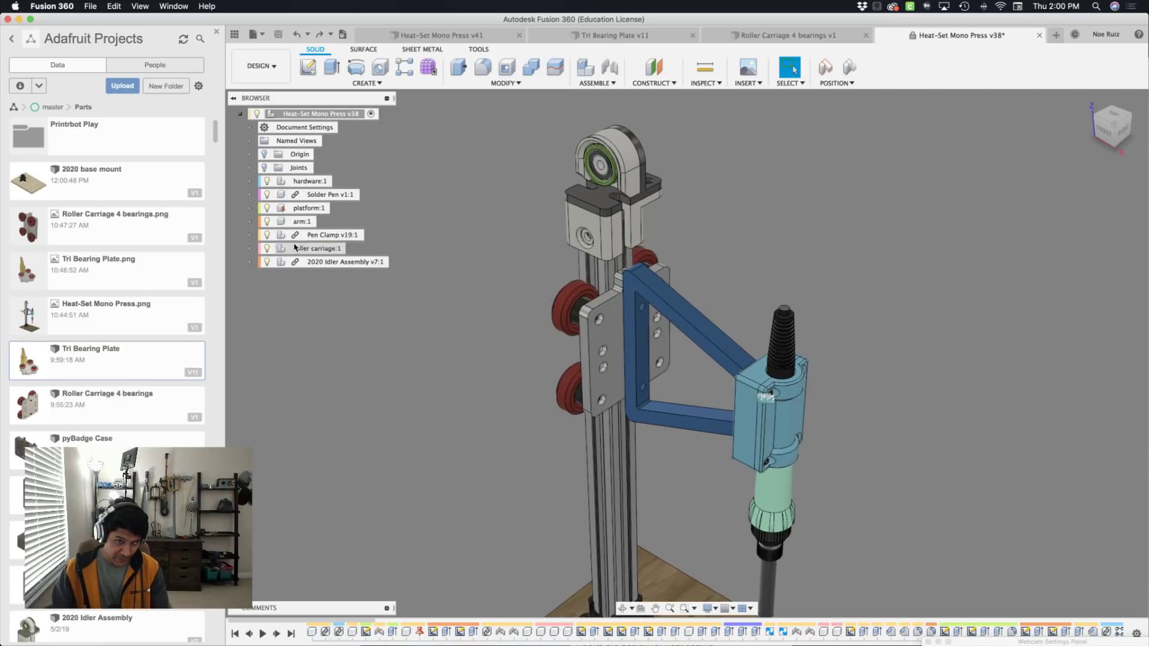
left_click(352, 250)
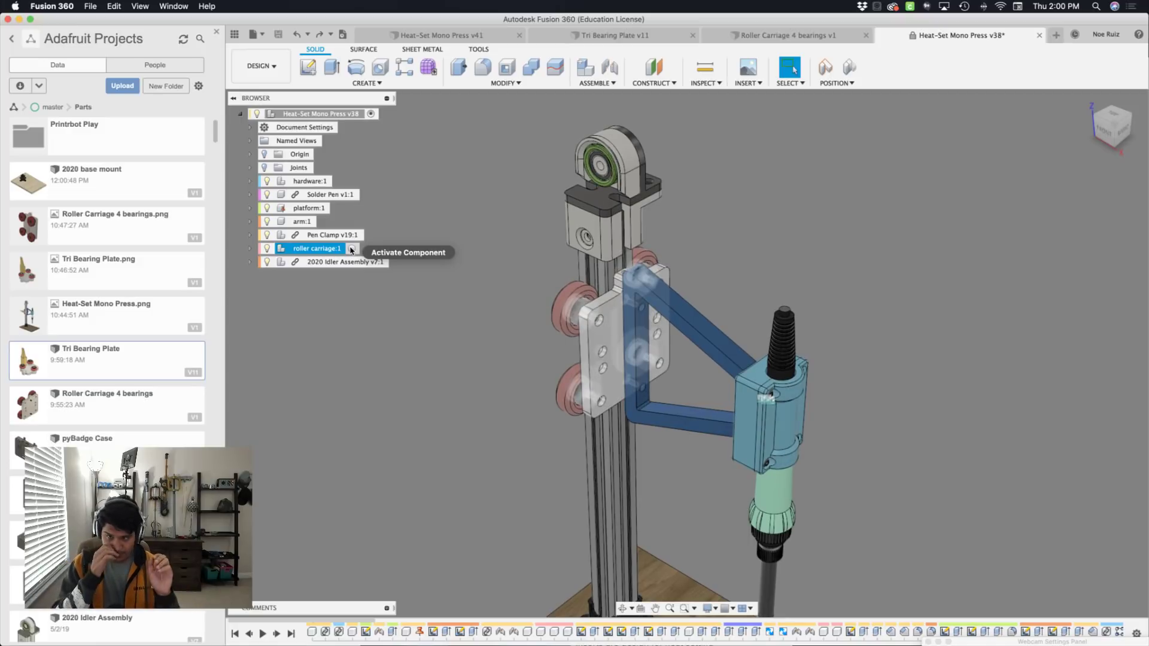
left_click(331, 251)
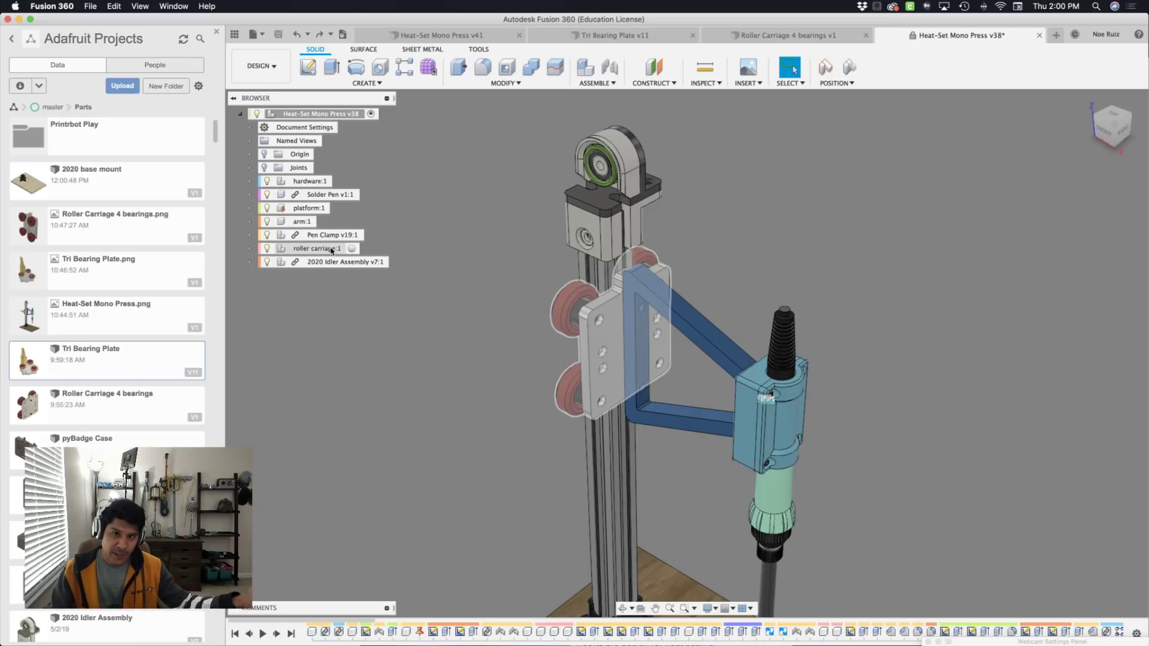
right_click(332, 251)
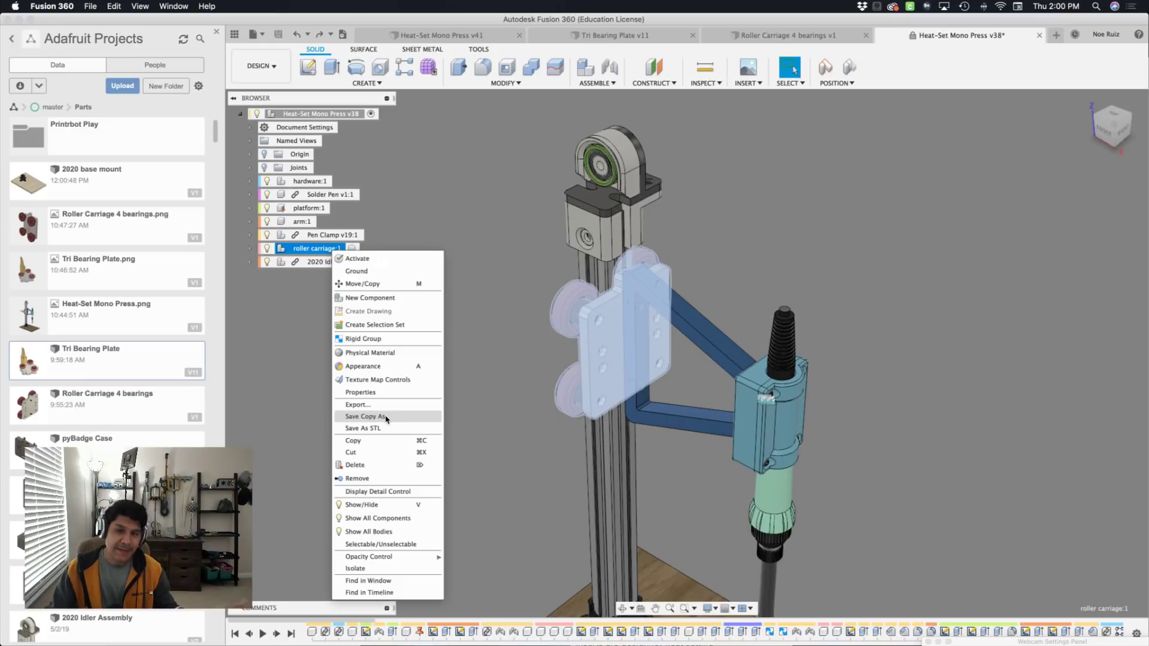
left_click(451, 226)
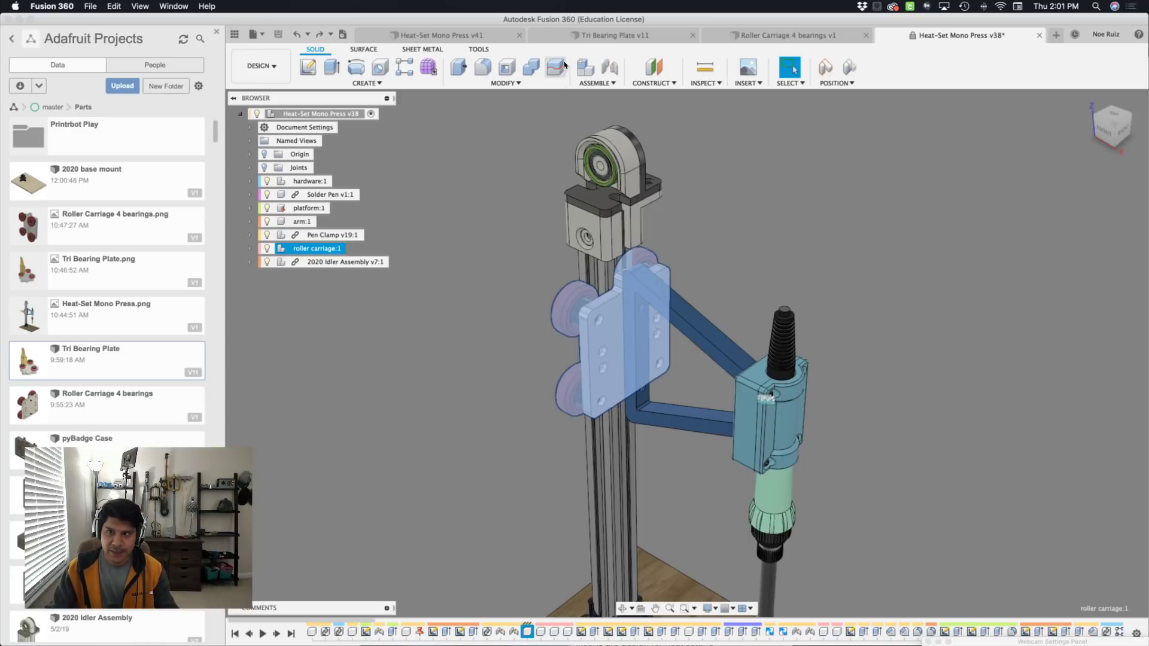
left_click(756, 36)
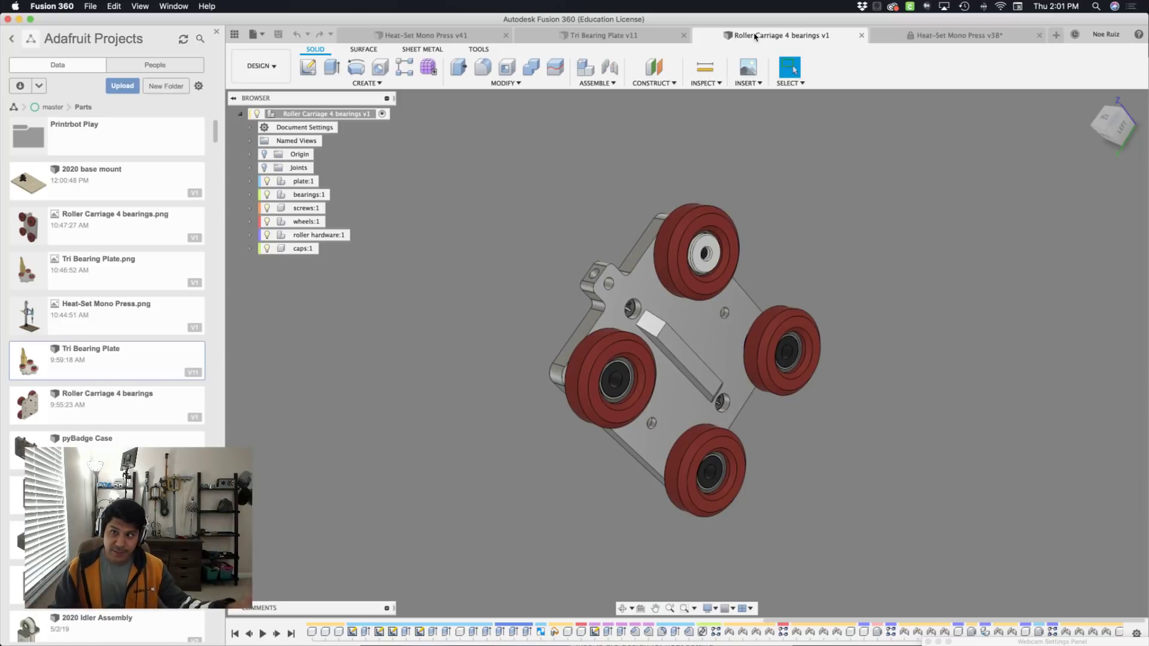
left_click(945, 35)
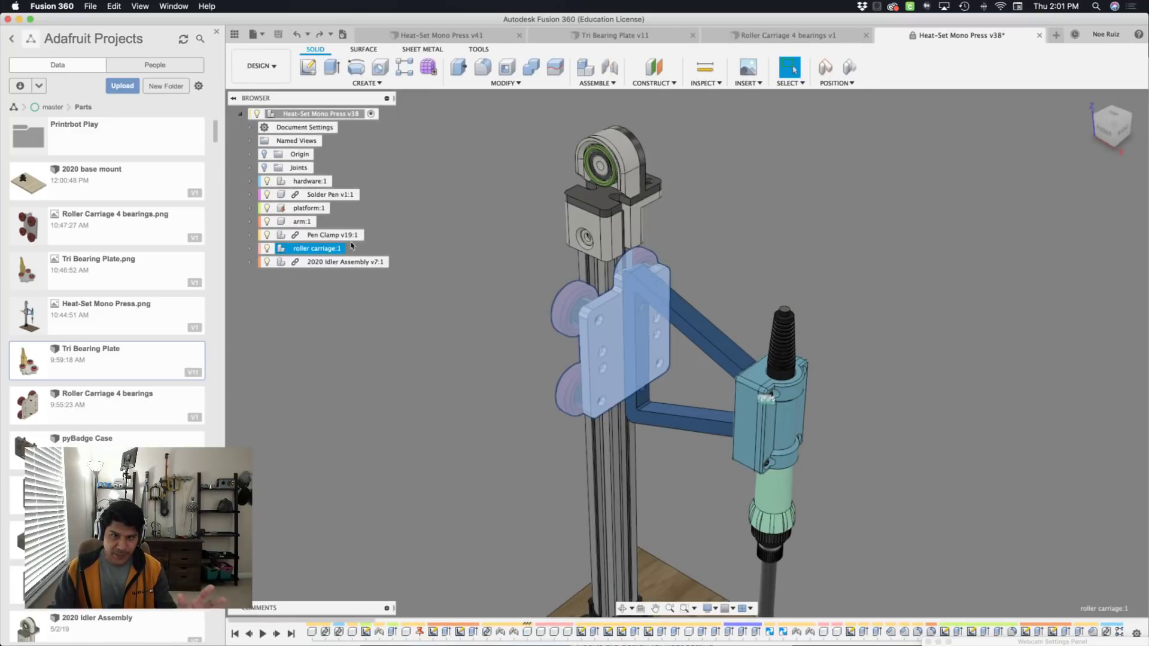
Step: Delete the roller carriage component from the Heat-Set Mono Press v38 assembly despite its references in the timeline
right_click(322, 250)
left_click(380, 466)
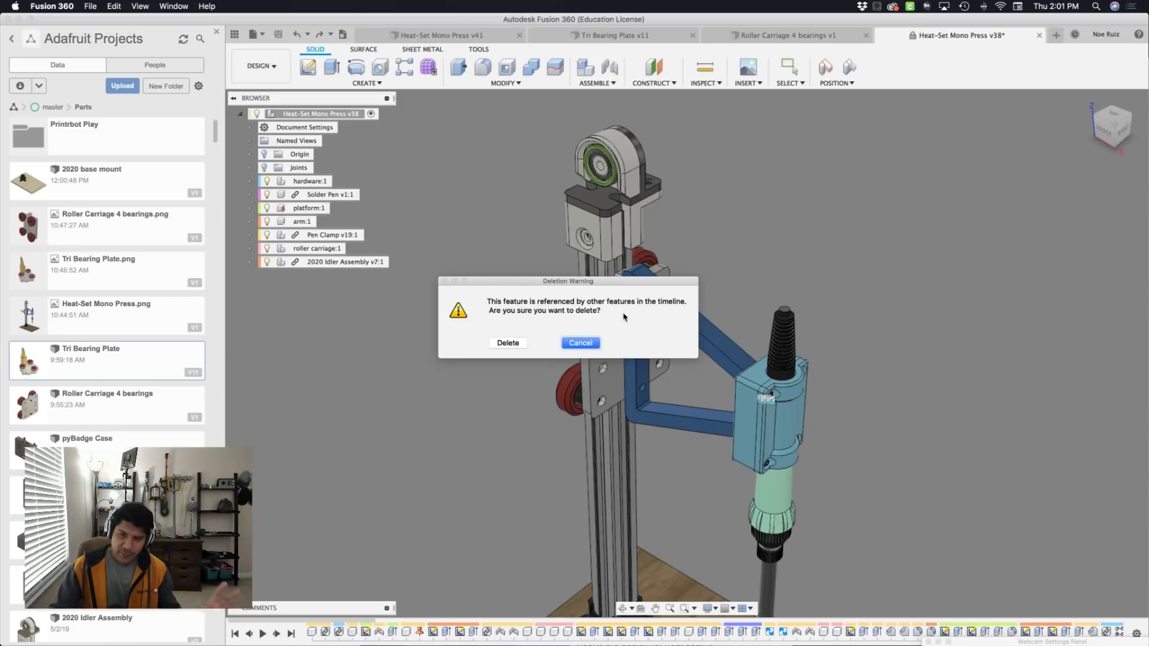
left_click(507, 344)
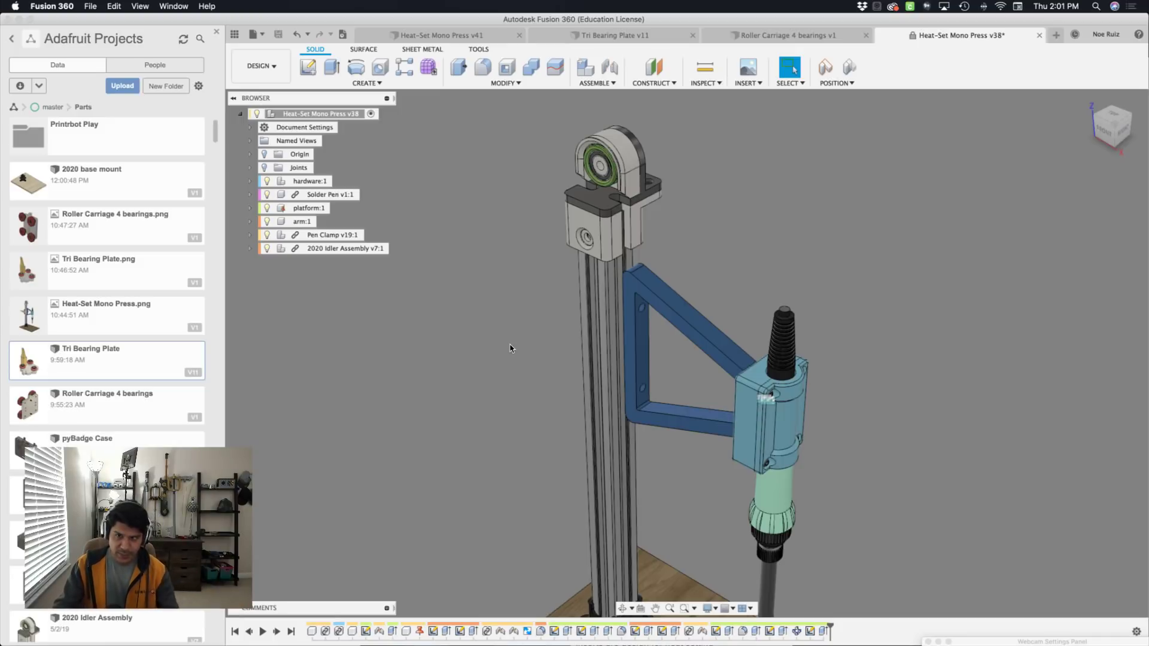
Step: Revert the moved components of the press assembly to their original positions
scroll(510, 349, "down", 3)
scroll(510, 348, "down", 2)
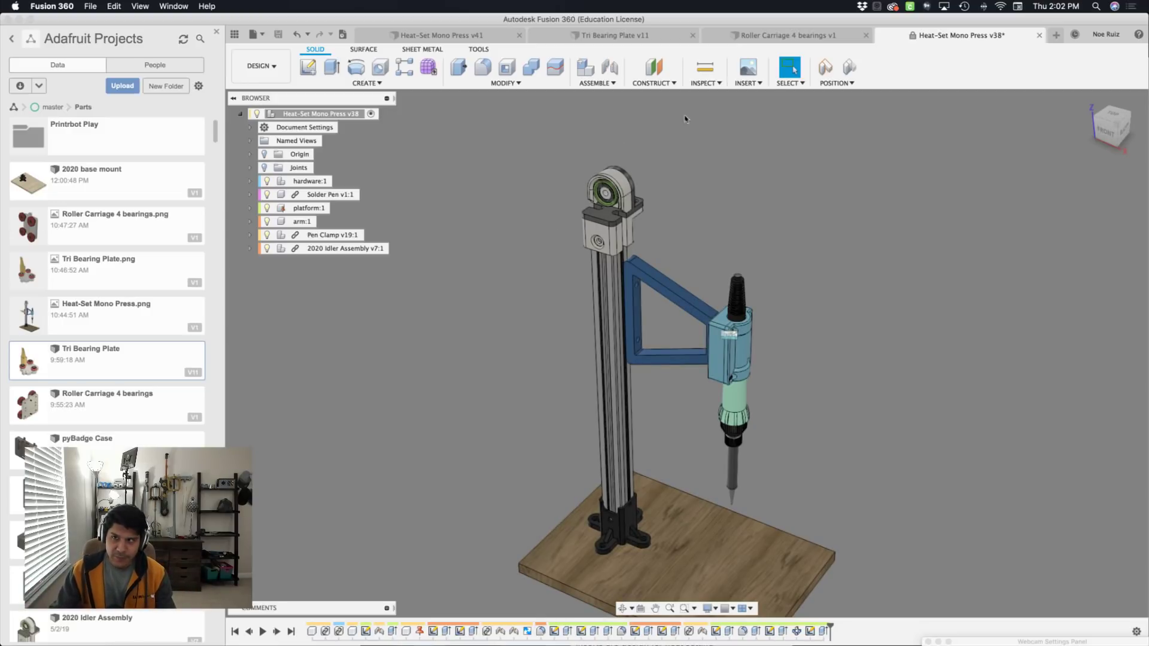
left_click(849, 68)
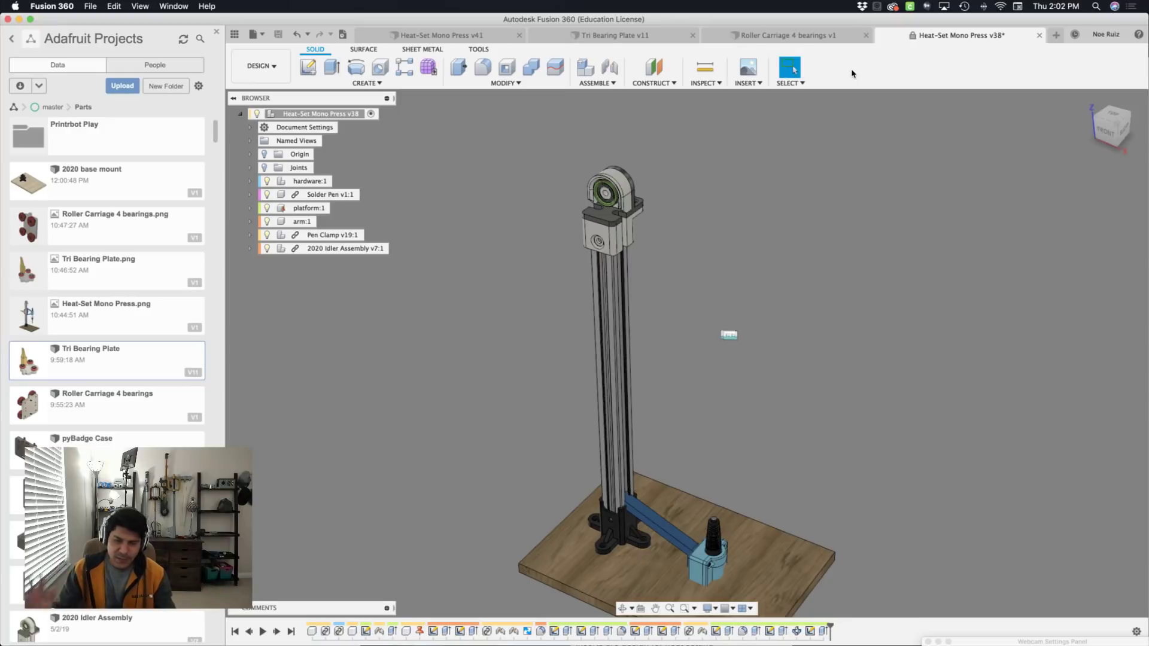
scroll(853, 74, "up", 5, "shift")
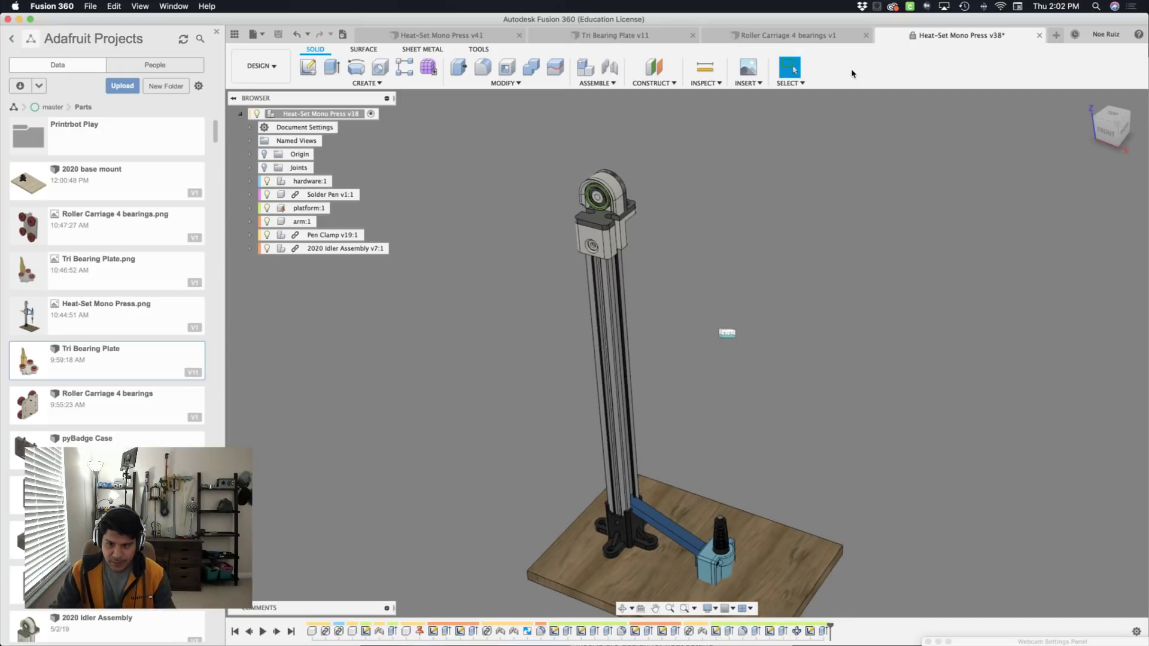
scroll(853, 73, "up", 5)
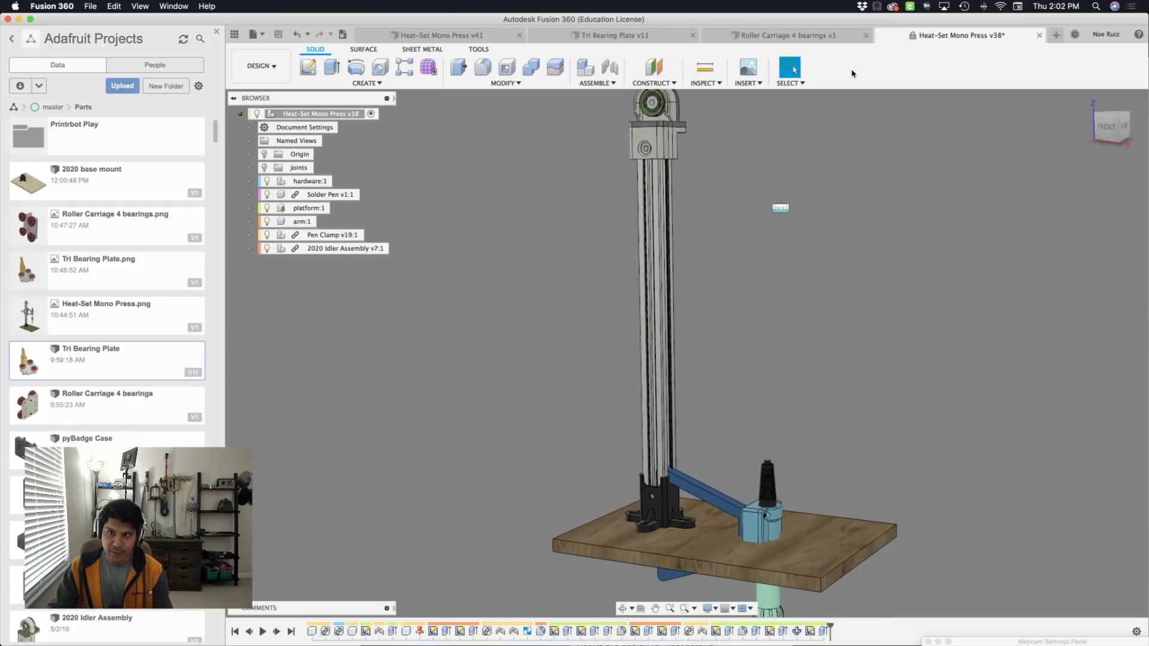
Step: Examine the three-wheel plate and handle in the Tri Bearing Plate v11 design
left_click(647, 37)
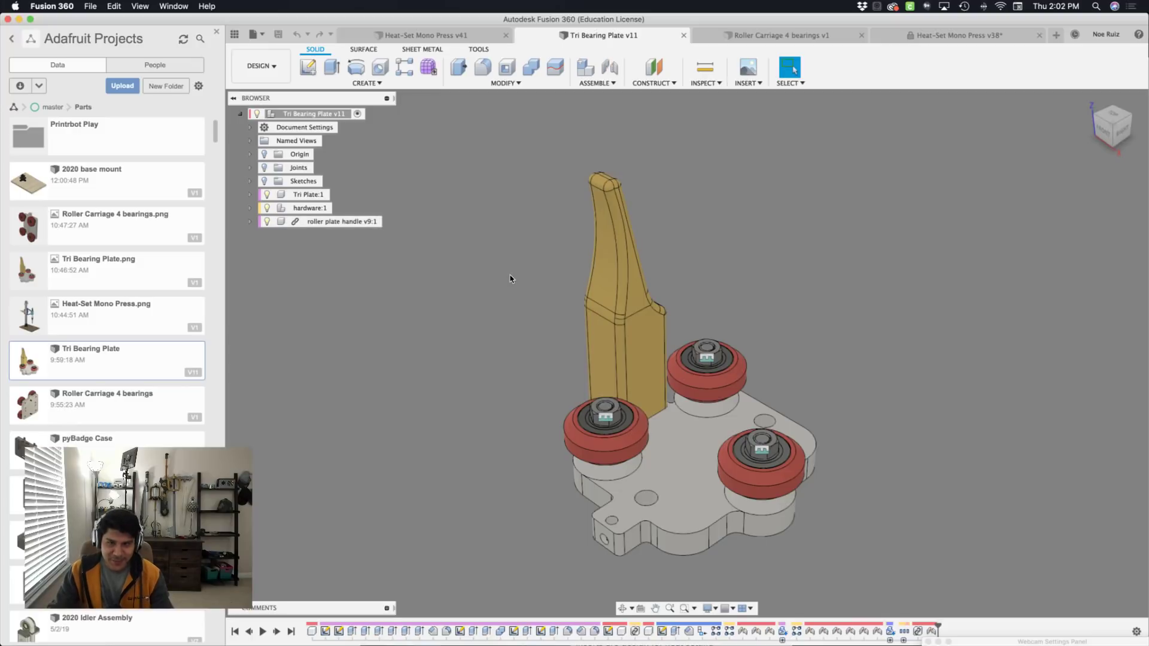
scroll(510, 279, "down", 3, "shift")
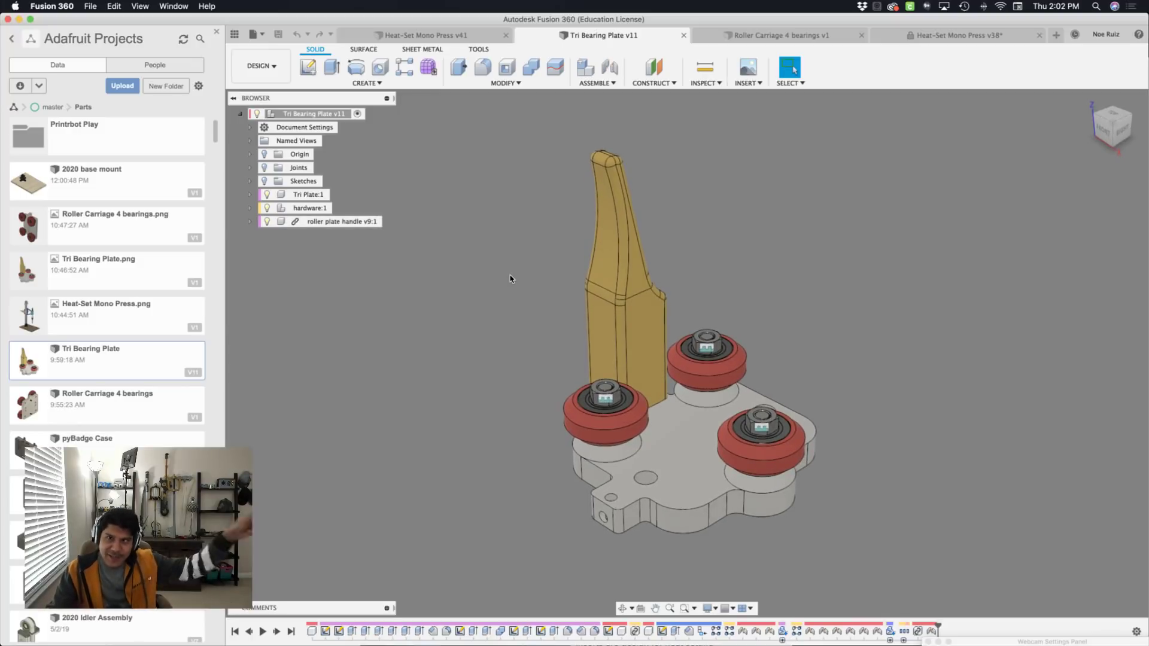
scroll(510, 278, "up", 1, "shift")
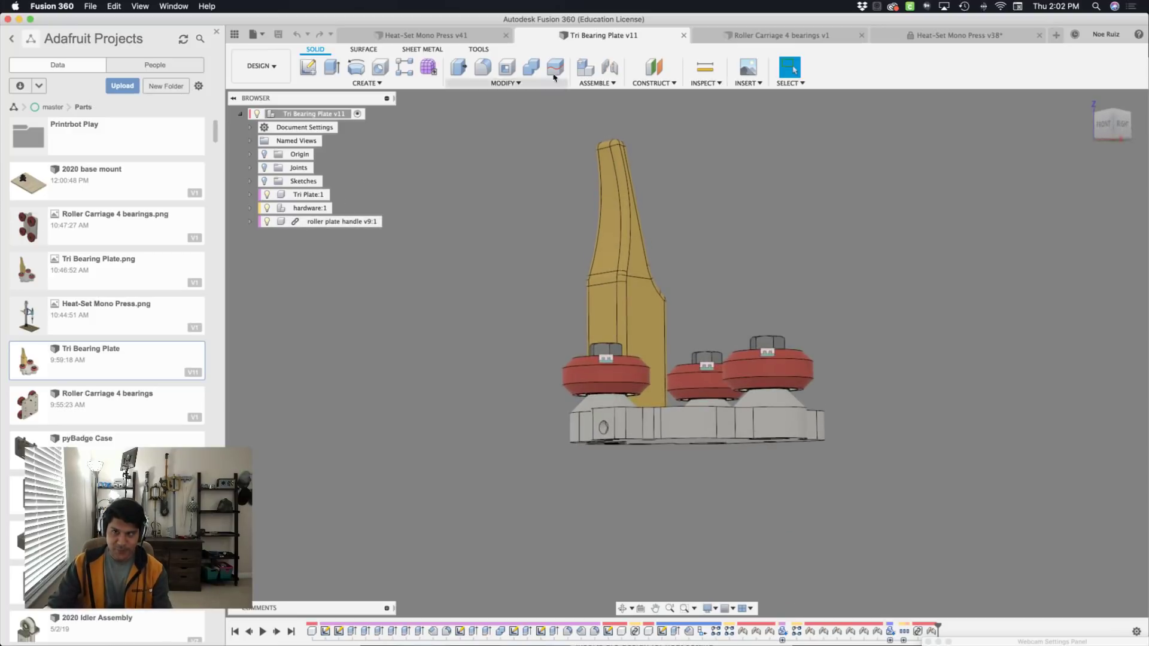
Step: Return to the Heat-Set Mono Press v38 design and examine the contents of its hardware component
left_click(915, 35)
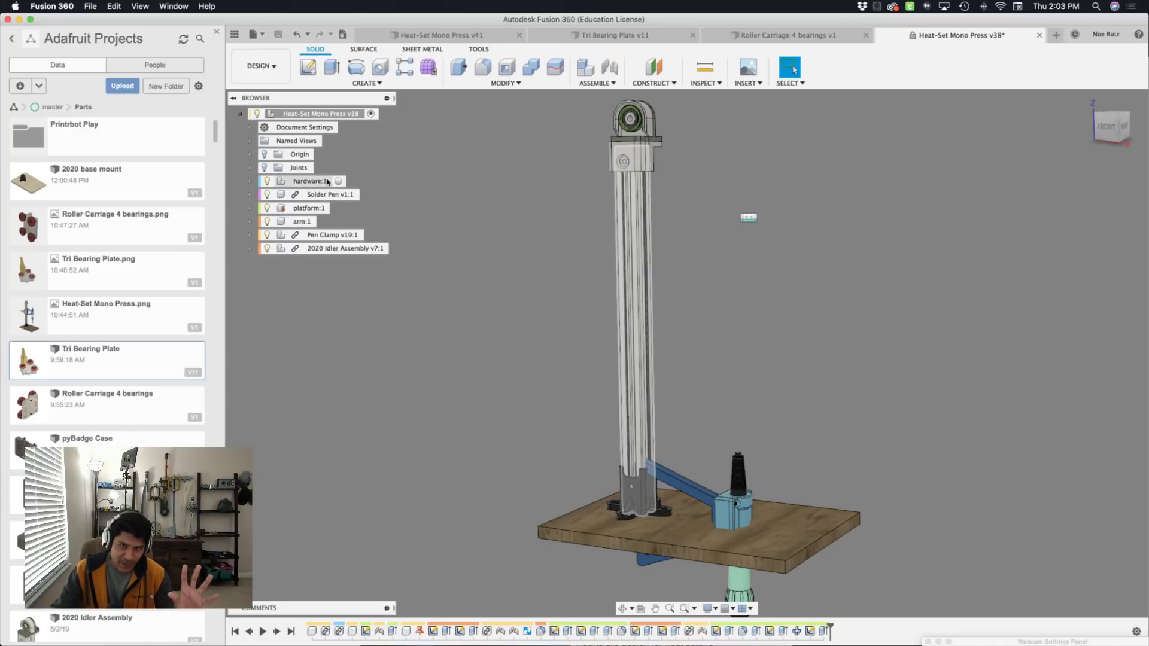
left_click(250, 180)
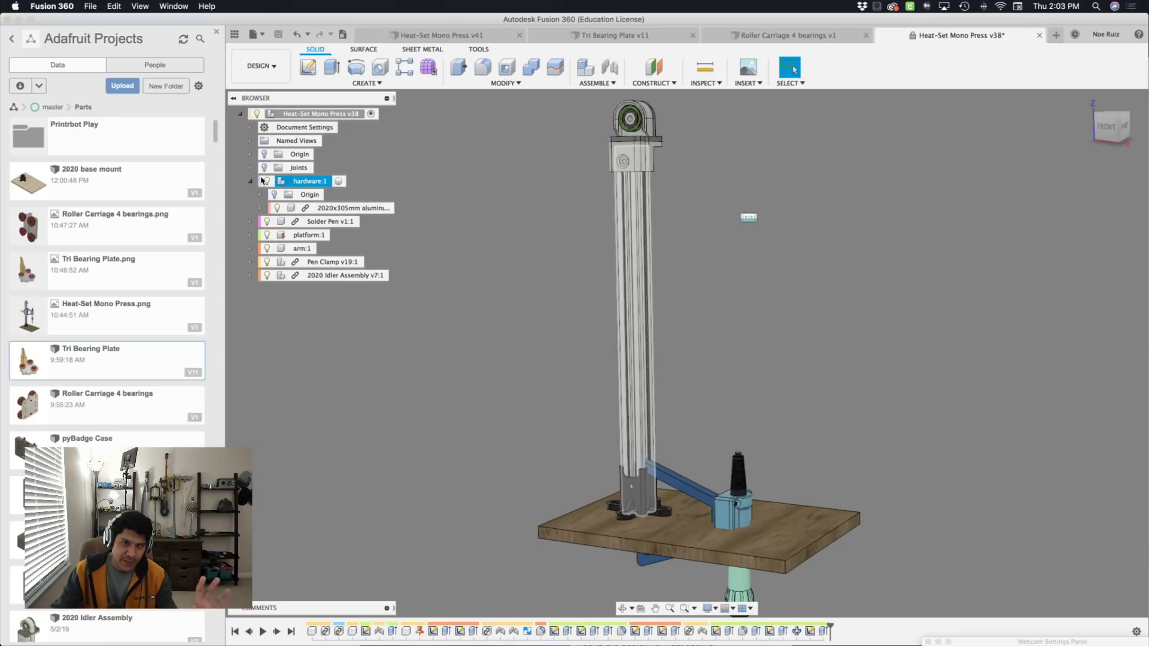
left_click(250, 181)
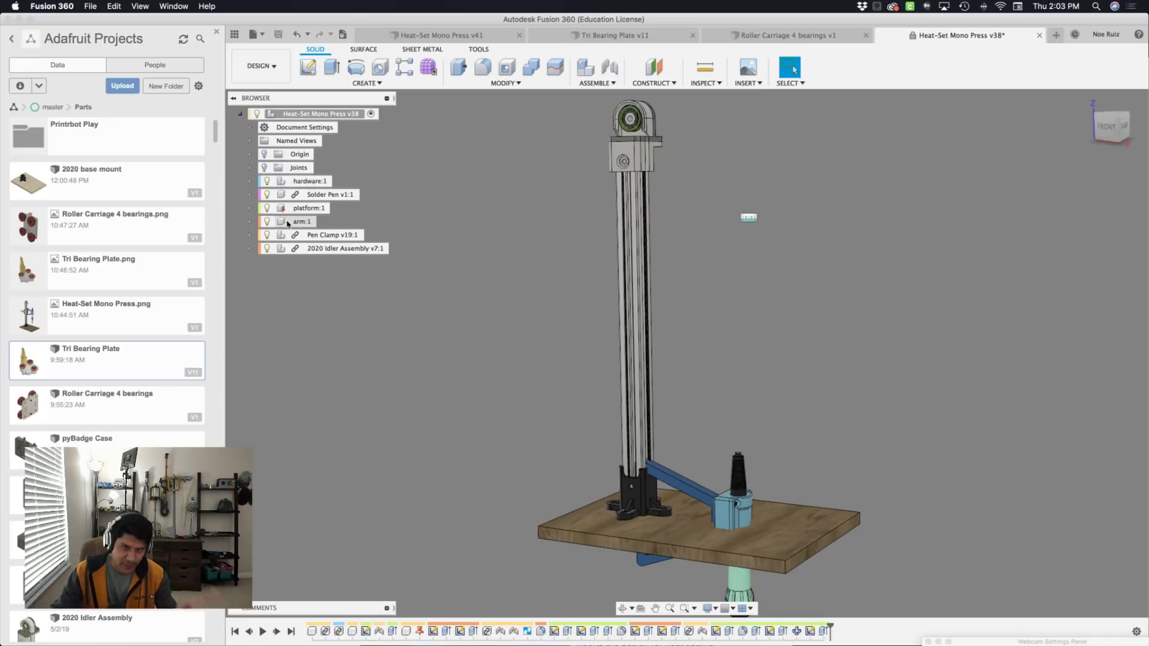
Step: Insert the Tri Bearing Plate design from the Parts folder into the Heat-Set Mono Press assembly
left_click(352, 115)
right_click(351, 115)
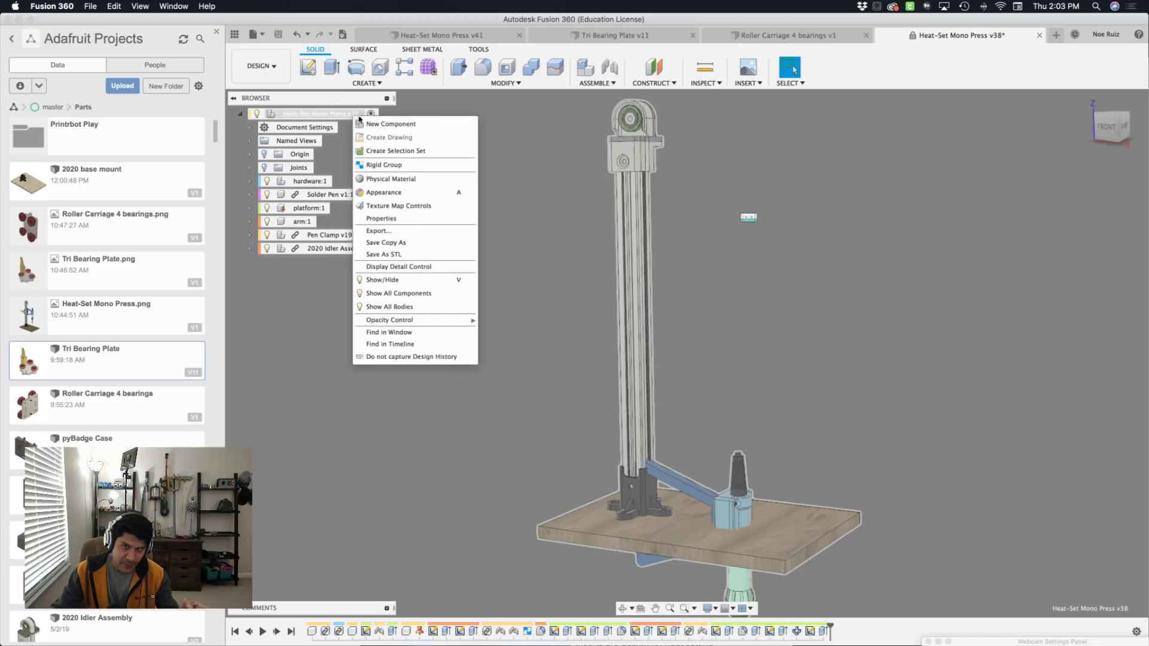
key("Escape")
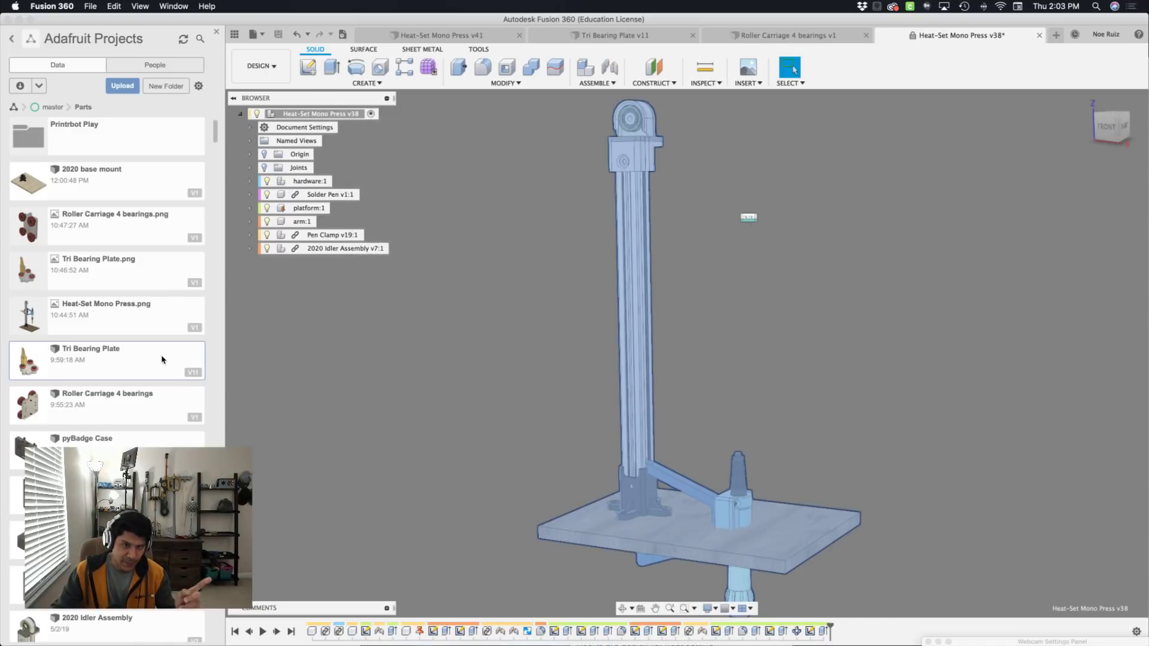
right_click(153, 362)
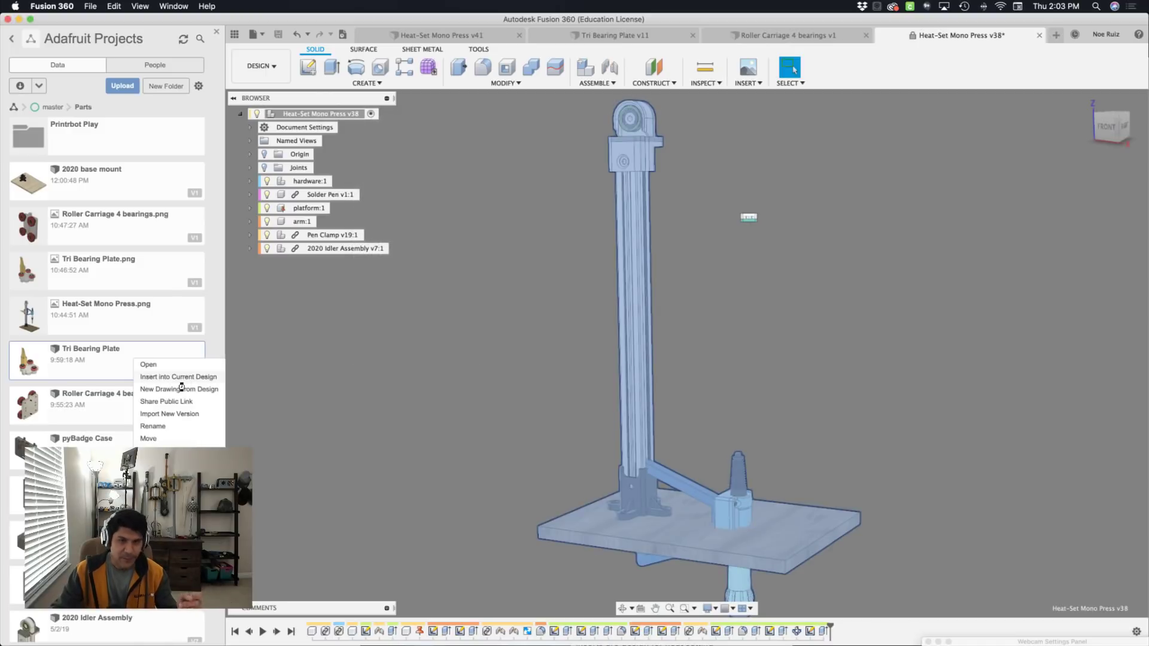
left_click(178, 377)
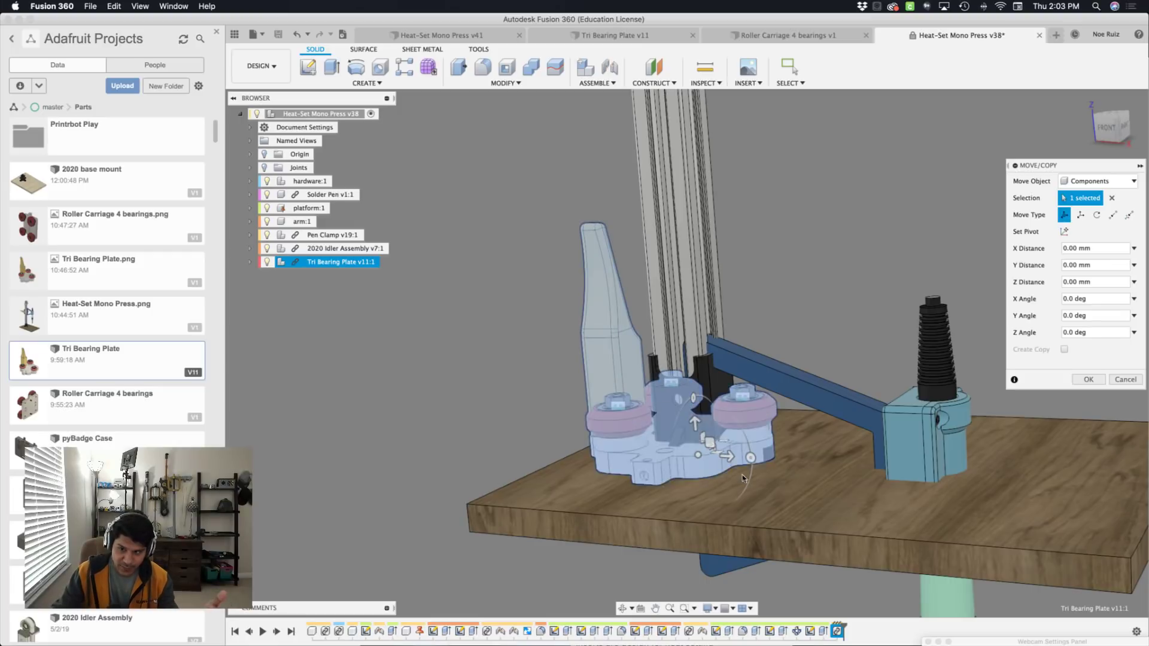
Step: Rotate the inserted Tri Bearing Plate 90° about Y, -90° about Z and -180° about Y so it stands upright beside the extrusion
left_click_drag(750, 458, 710, 570)
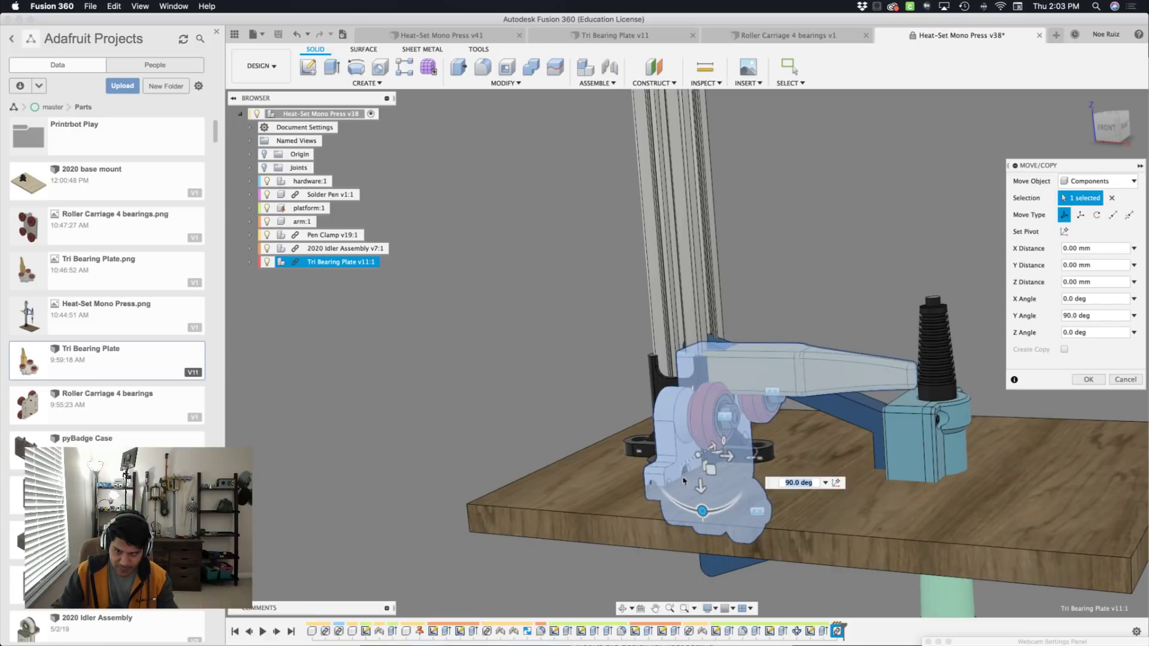
middle_click_drag(677, 508, 708, 479, "shift")
left_click_drag(707, 477, 677, 509)
middle_click_drag(677, 516, 675, 484, "shift")
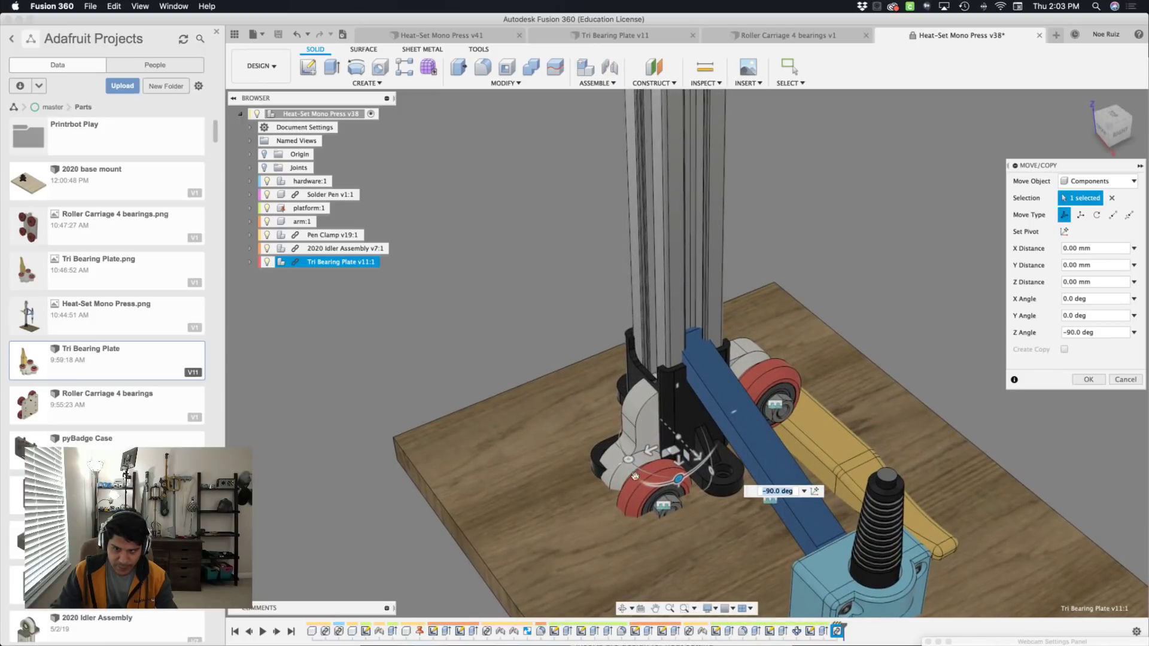
left_click_drag(626, 471, 755, 396)
middle_click_drag(771, 405, 692, 508, "shift")
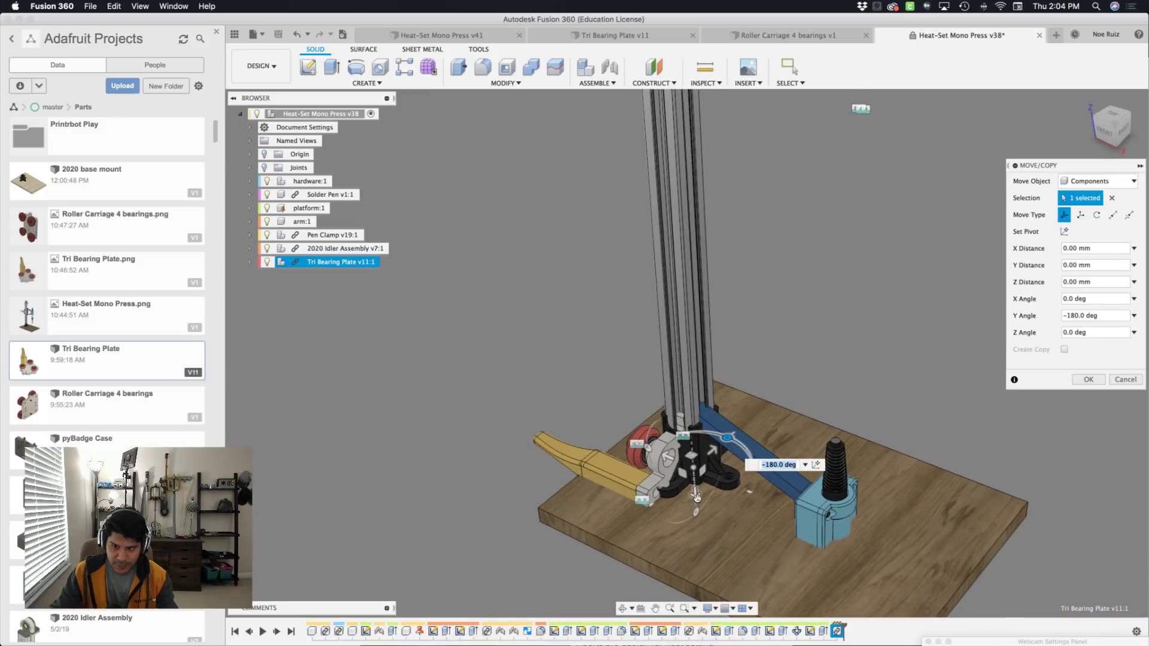
Step: Move the Tri Bearing Plate -220 mm in Y, up along the extrusion, and -50 mm in Z, clear of it
left_click_drag(697, 497, 672, 123)
middle_click_drag(671, 99, 670, 205)
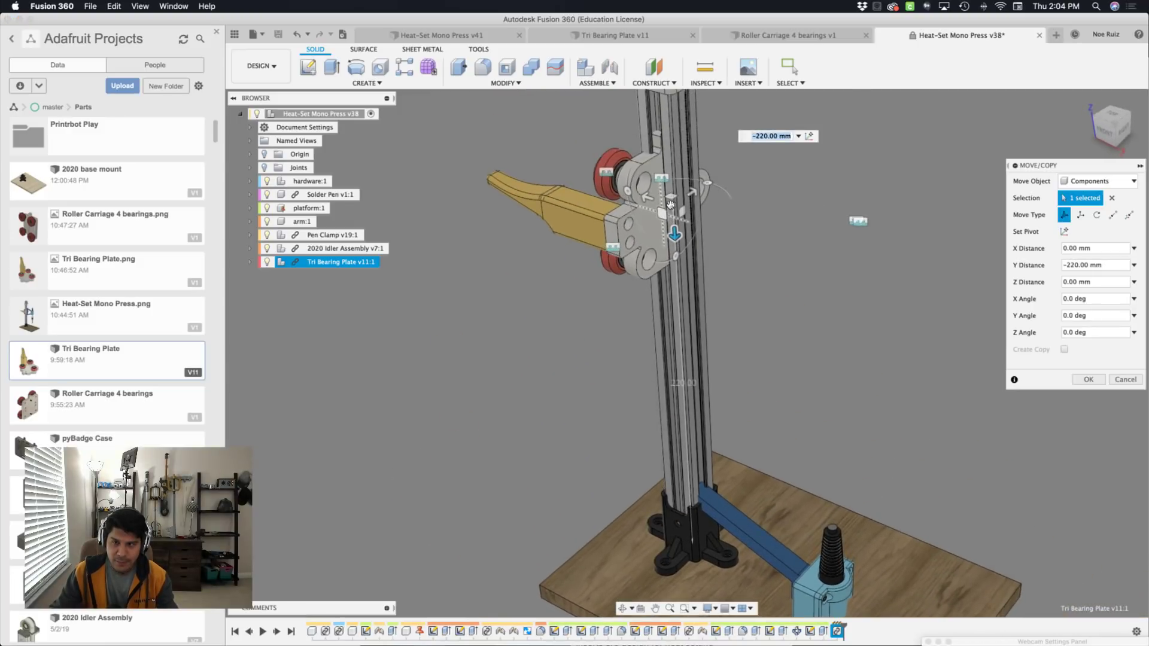
scroll(671, 205, "up", 2)
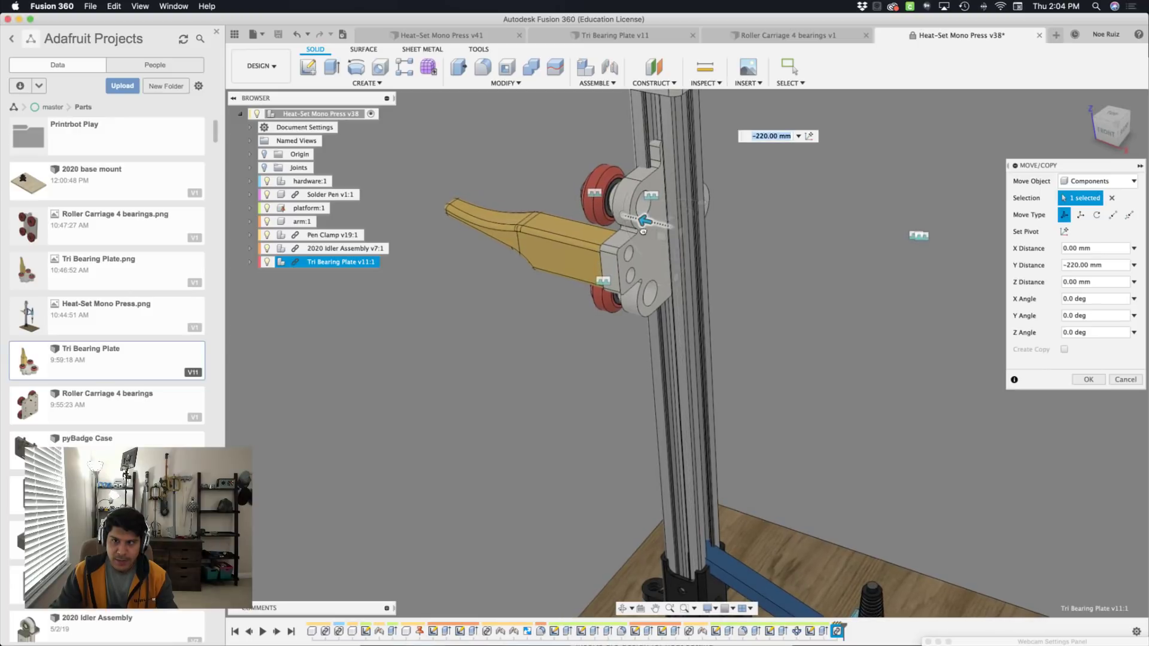
left_click_drag(639, 225, 739, 250)
scroll(740, 250, "up", 5)
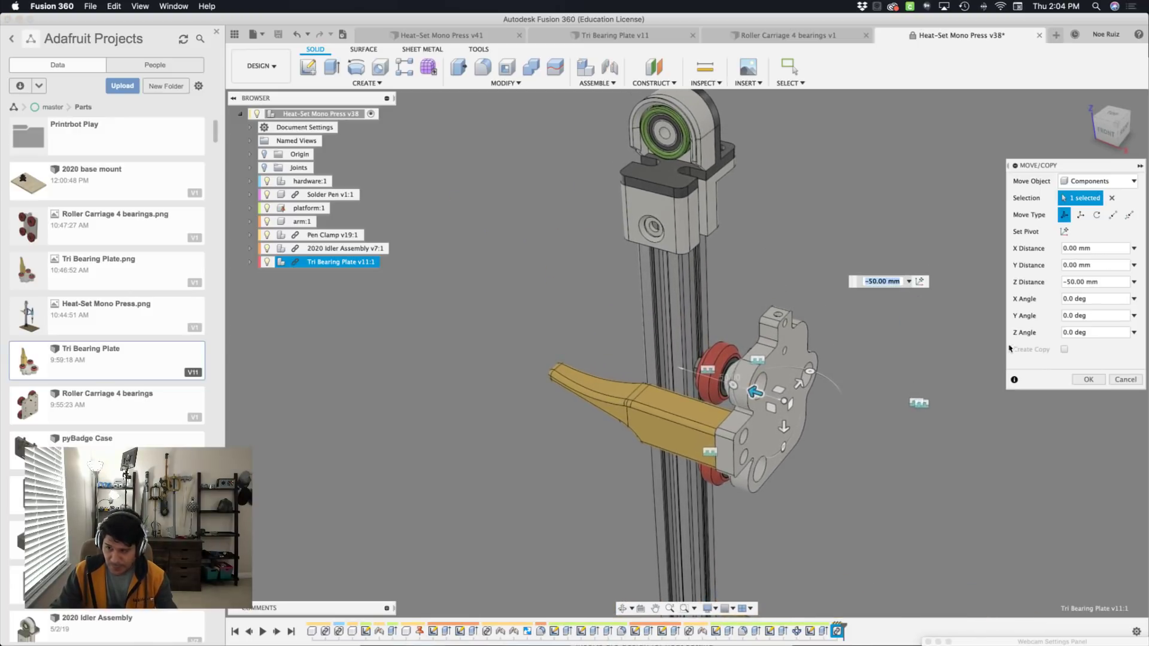
left_click(1086, 379)
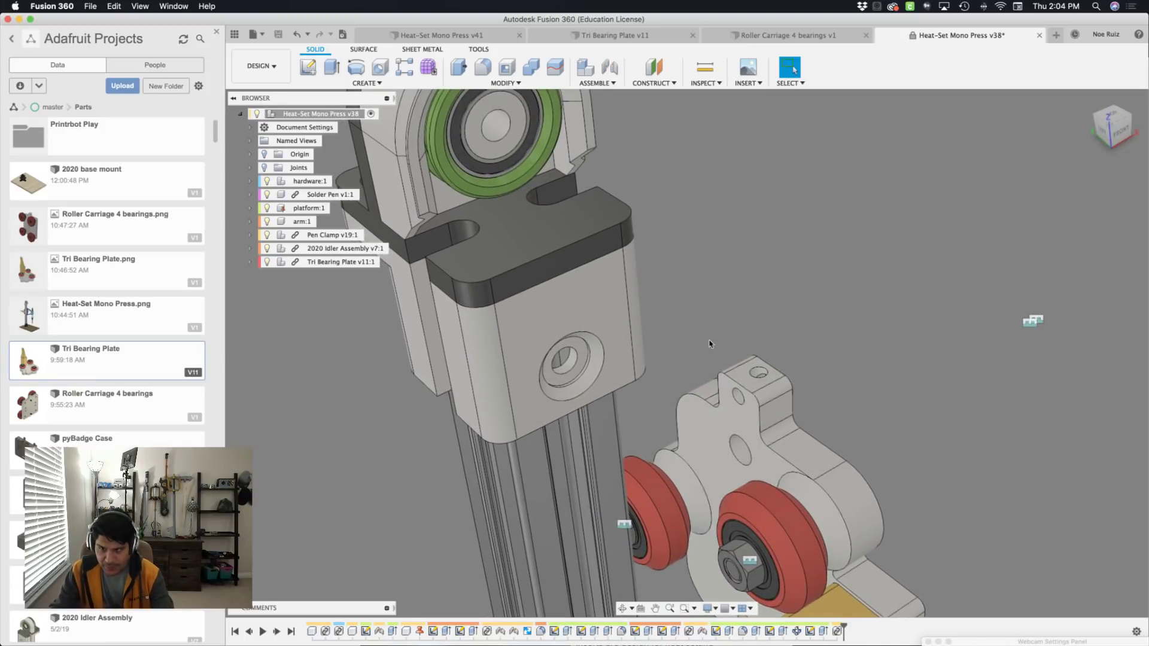
Step: Hide the 2020 Idler Assembly and set up a slider joint from the Tri Bearing Plate's uppermost face hole to the extrusion's inner slot edge
key("j")
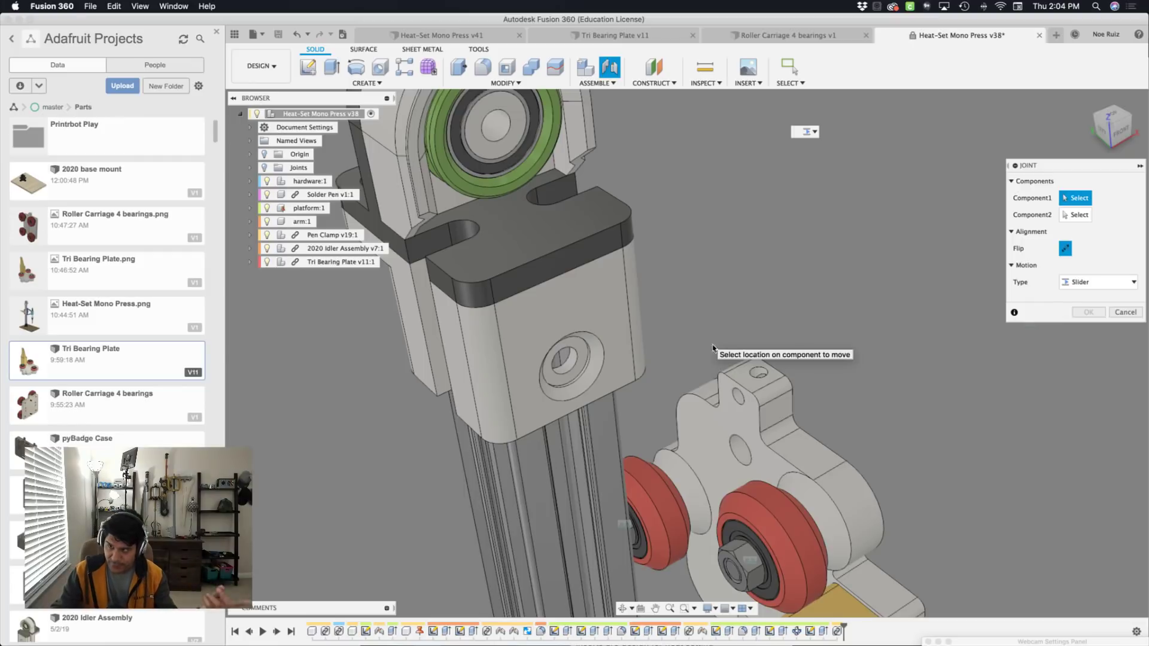
left_click(738, 396)
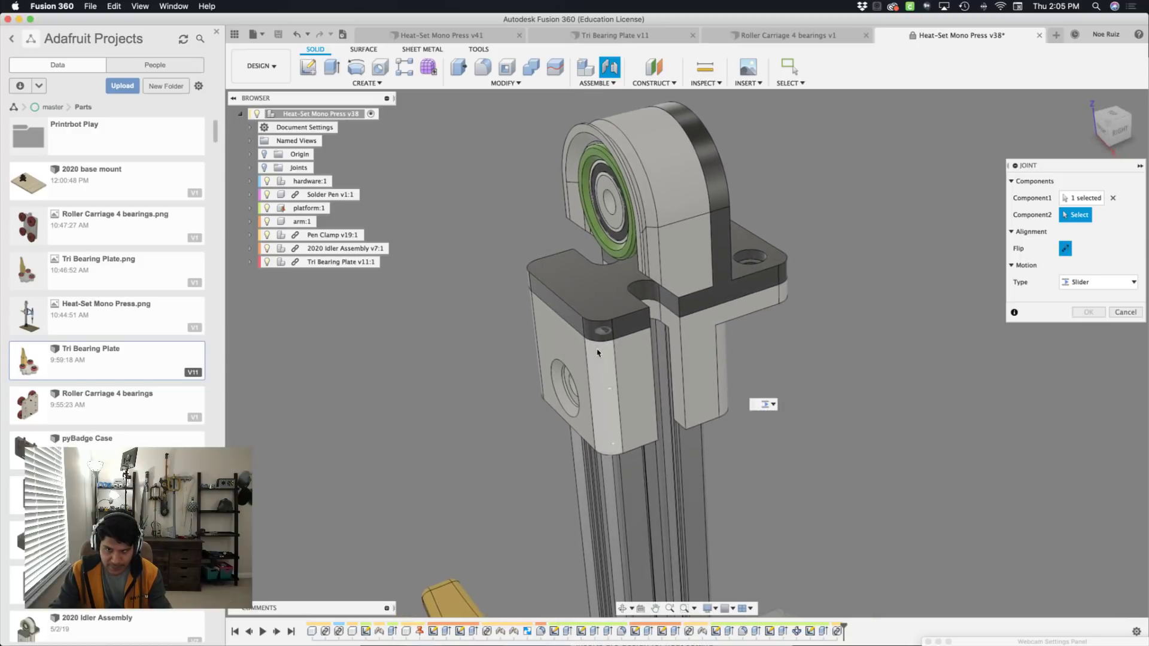
left_click(267, 248)
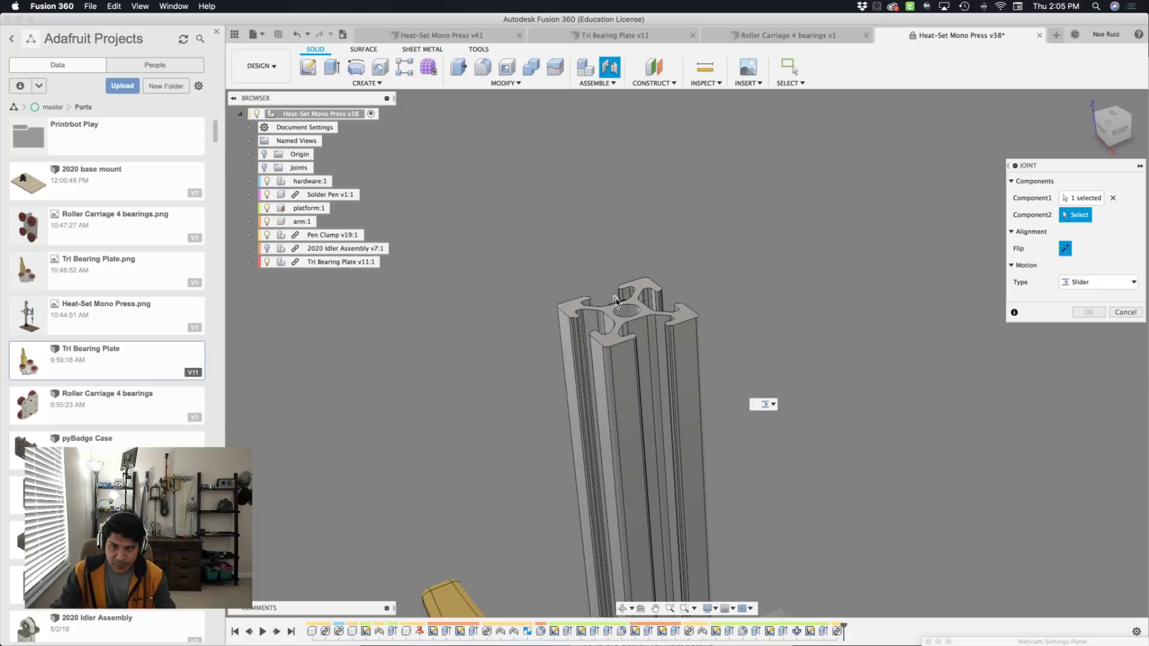
scroll(617, 301, "up", 5)
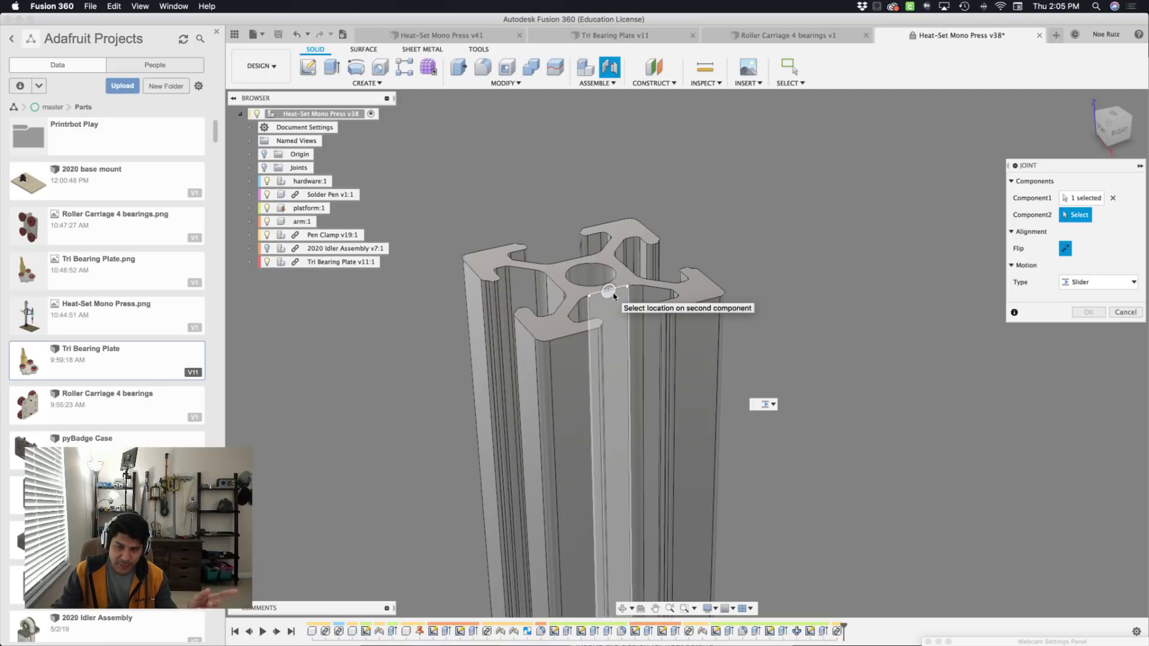
left_click(614, 295)
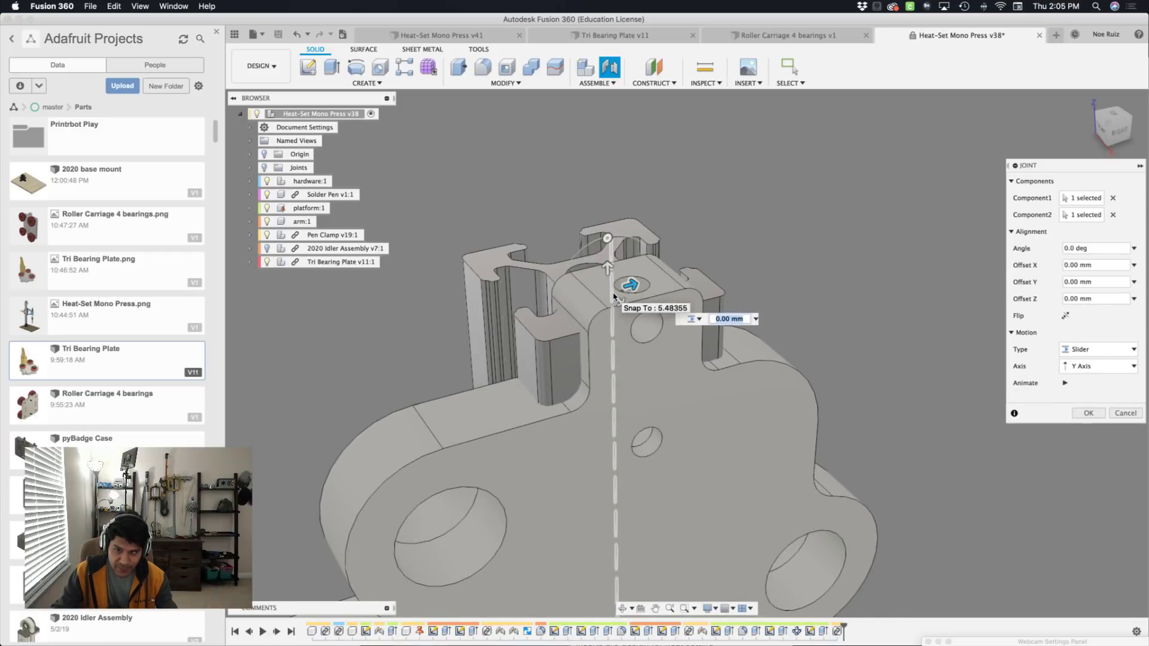
Step: Offset the plate 7 mm in Z away from the extrusion's slot and create the slider joint along the Y axis
scroll(614, 296, "left", 10, "shift")
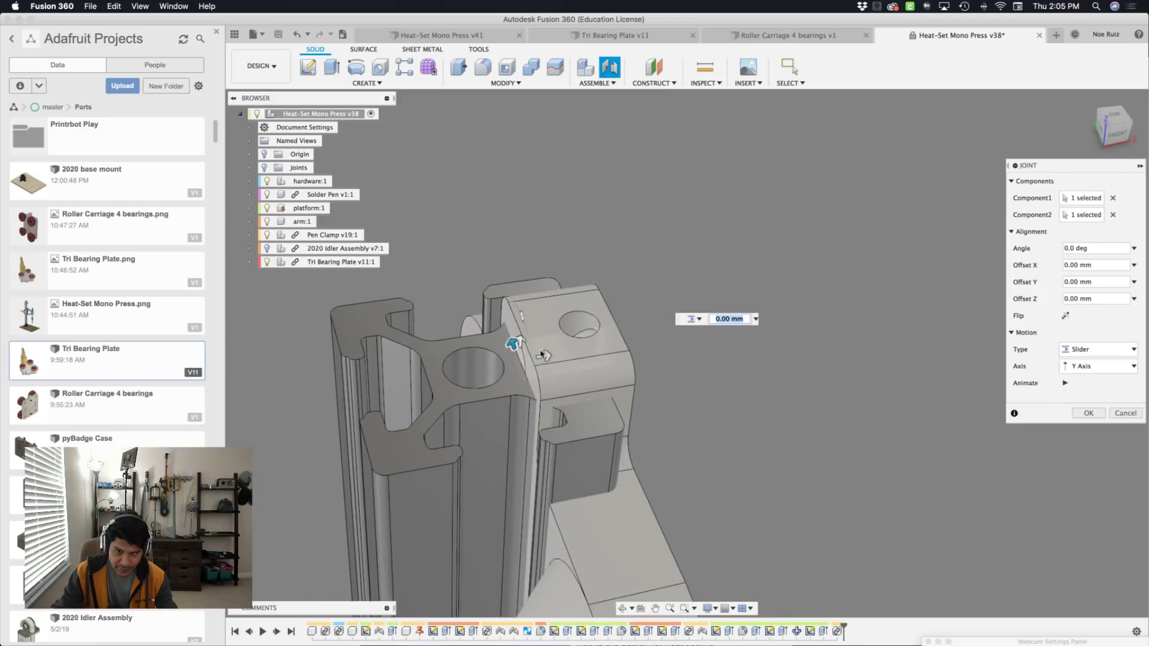
left_click_drag(552, 357, 624, 354)
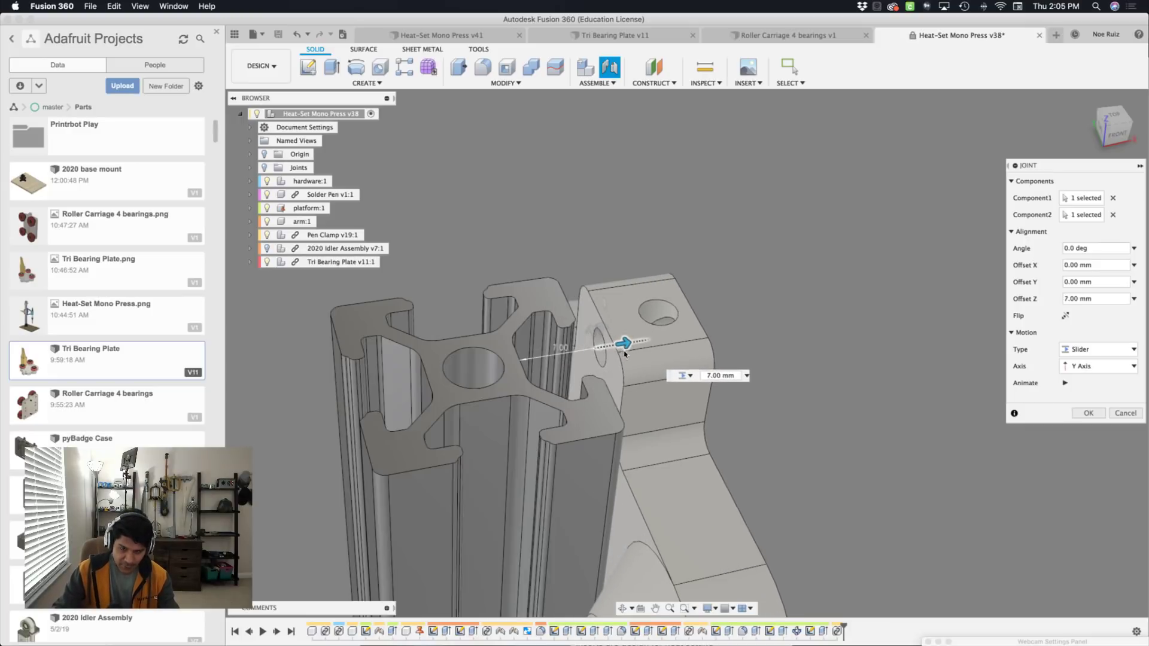
middle_click_drag(627, 360, 694, 363, "shift")
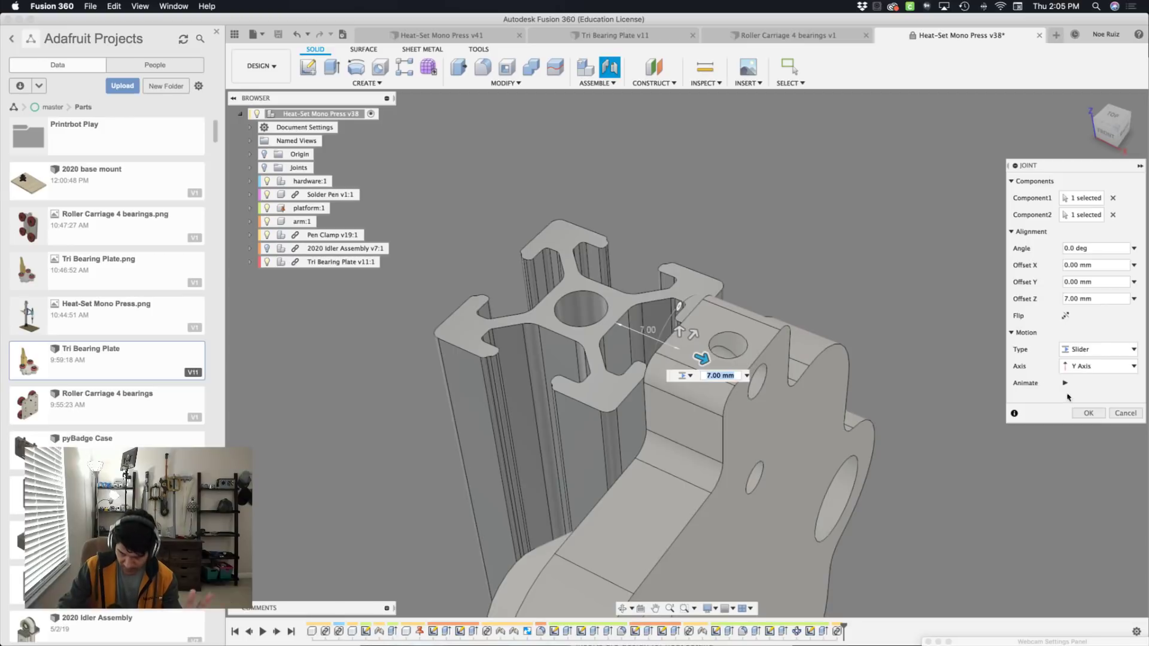
left_click(1087, 413)
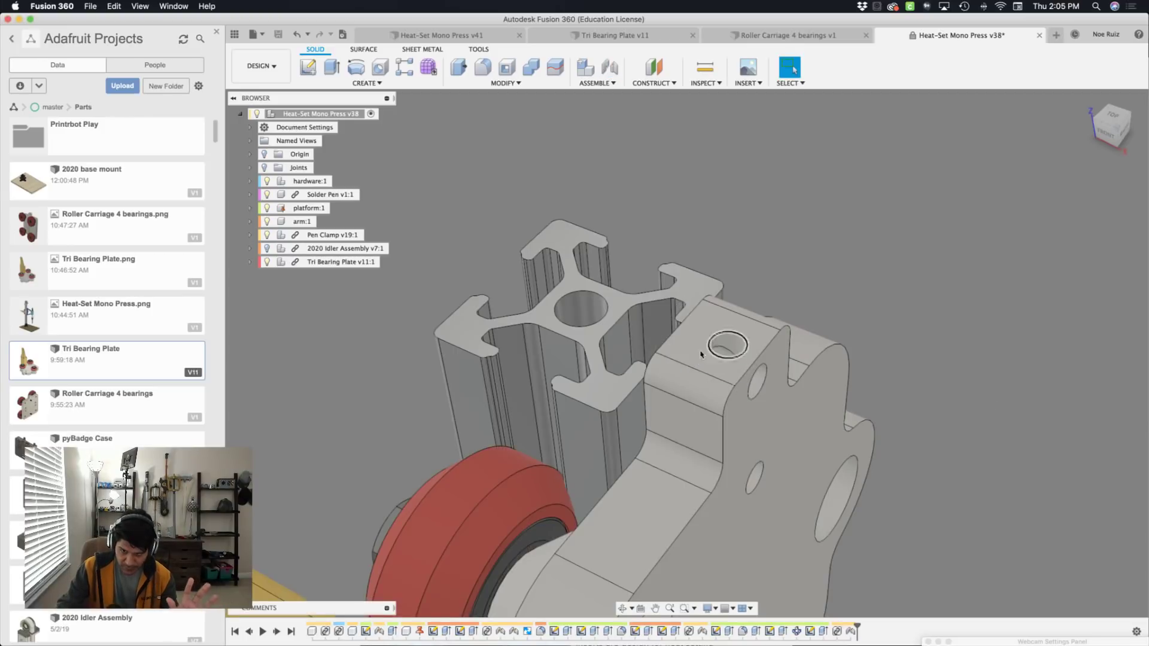
Step: Measure the distance between the extrusion's inner slot face and its outer face next to the plate
left_click(614, 342)
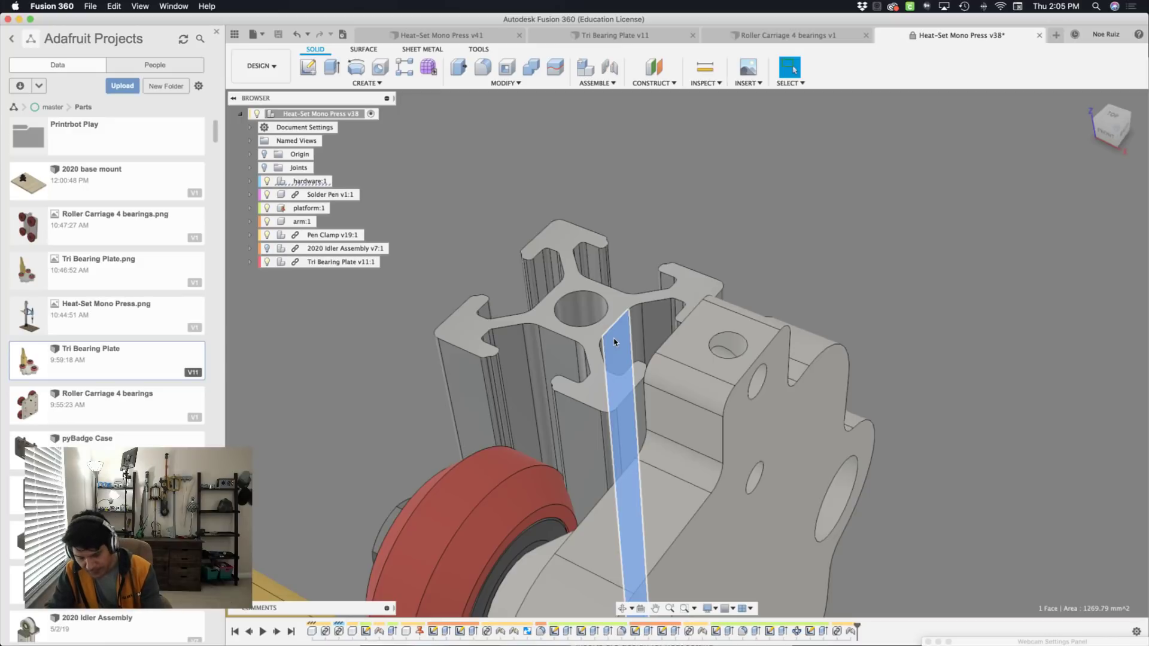
left_click(633, 419, "shift")
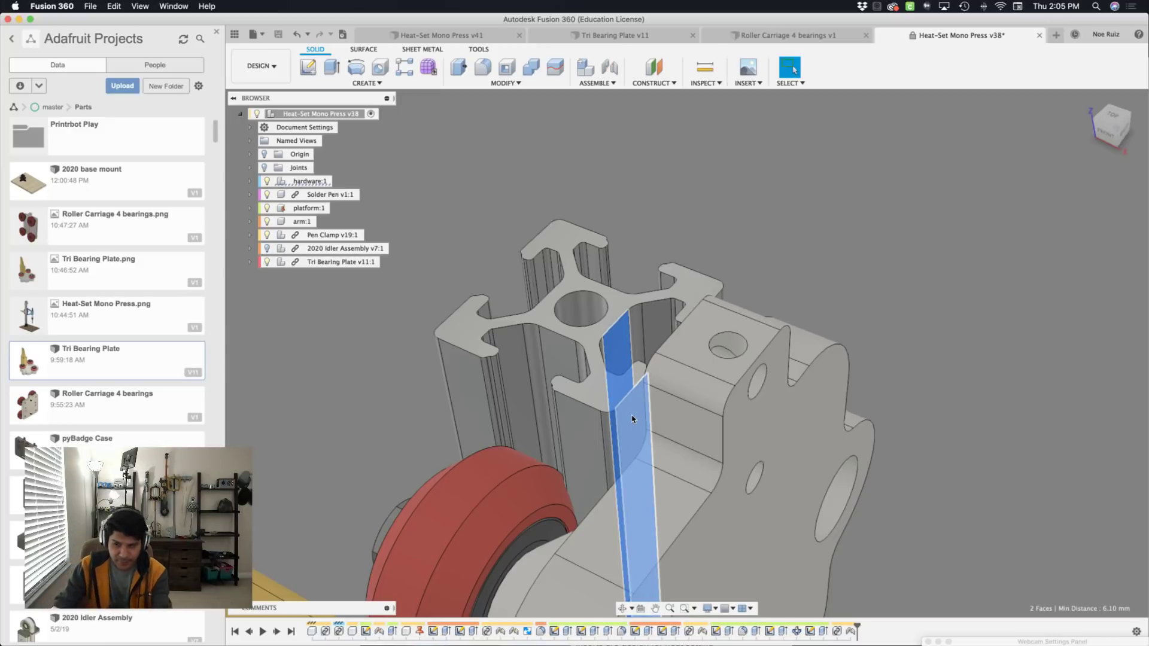
key("Escape")
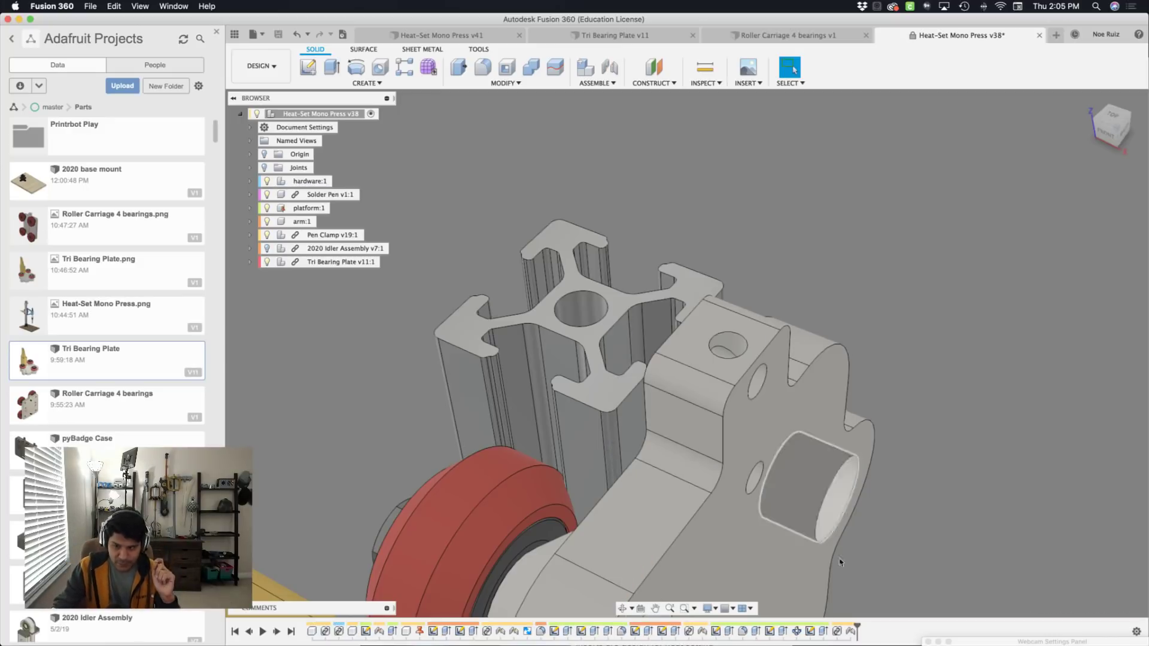
Step: Edit the new slider joint to set its Z offset to 6.1 mm
right_click(852, 631)
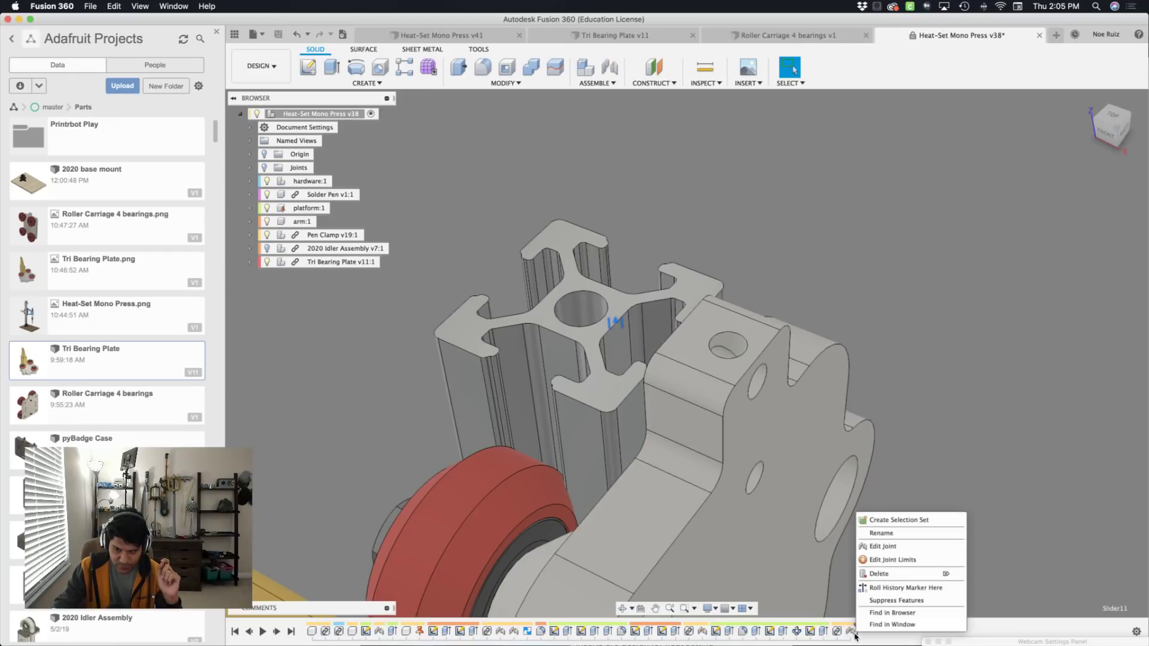
left_click(884, 546)
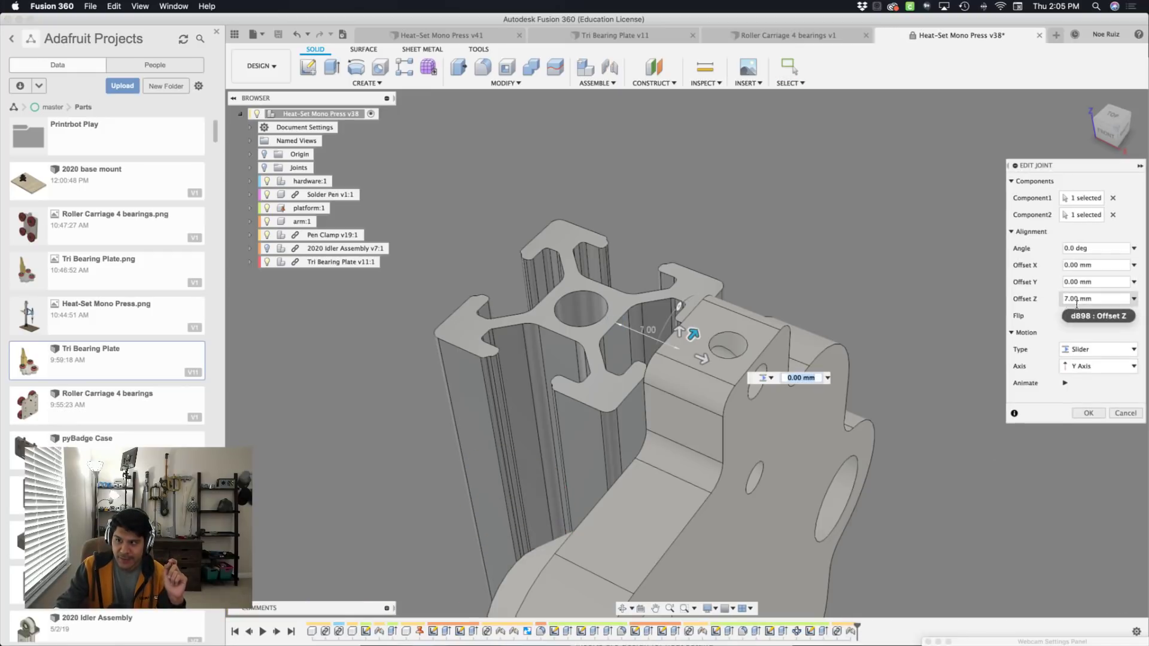
left_click(1076, 304)
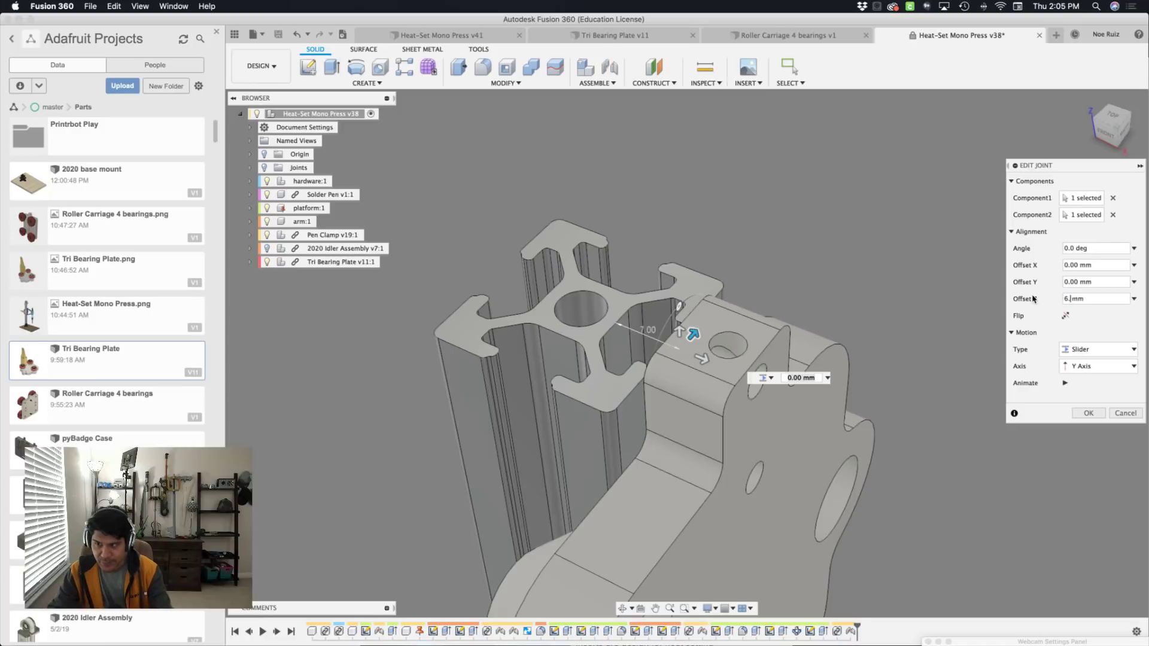
key("Return")
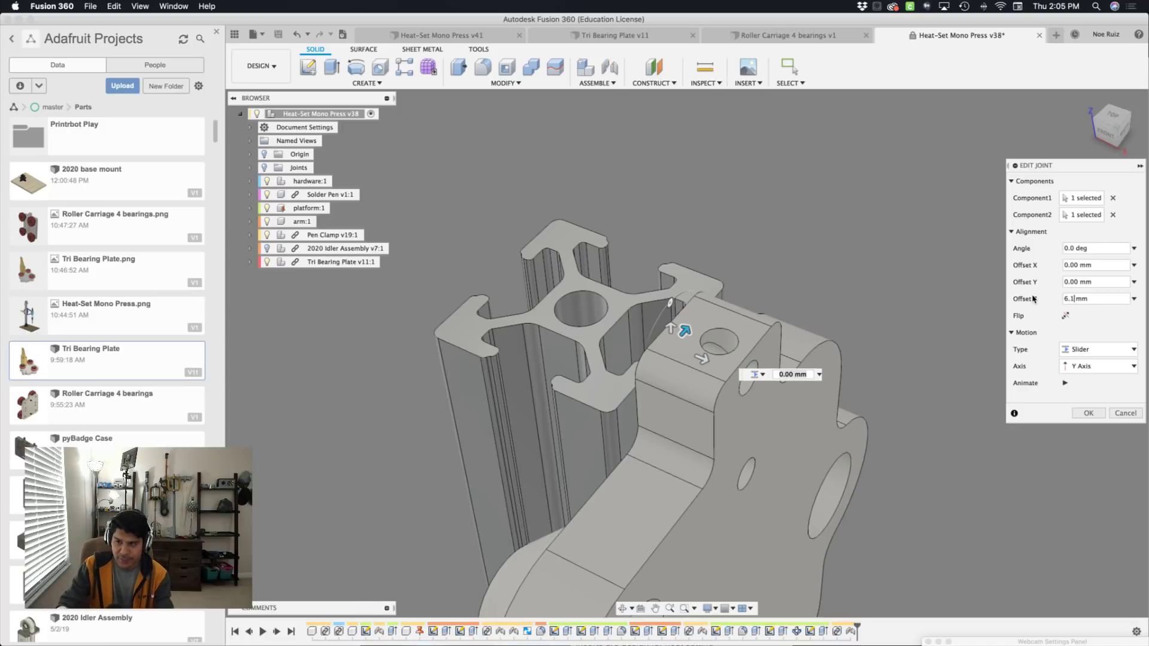
key("Return")
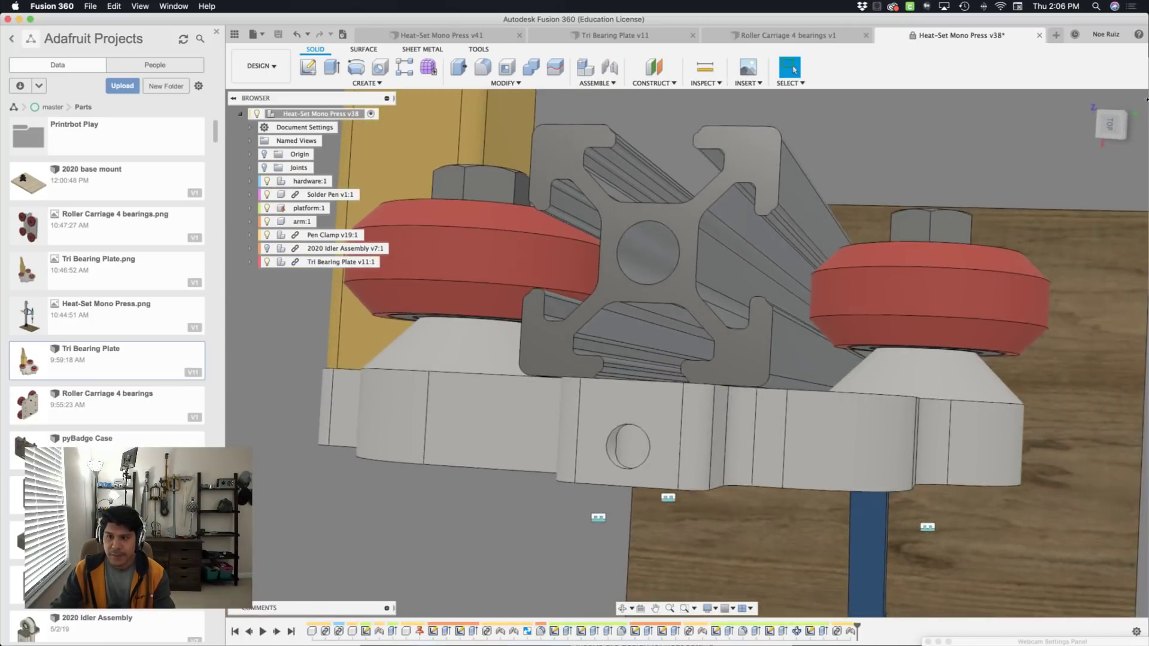
Step: Inspect how the wheels fit the extrusion, reopen the slider joint and preview its motion along the X axis and the Y axis
left_click(1111, 128)
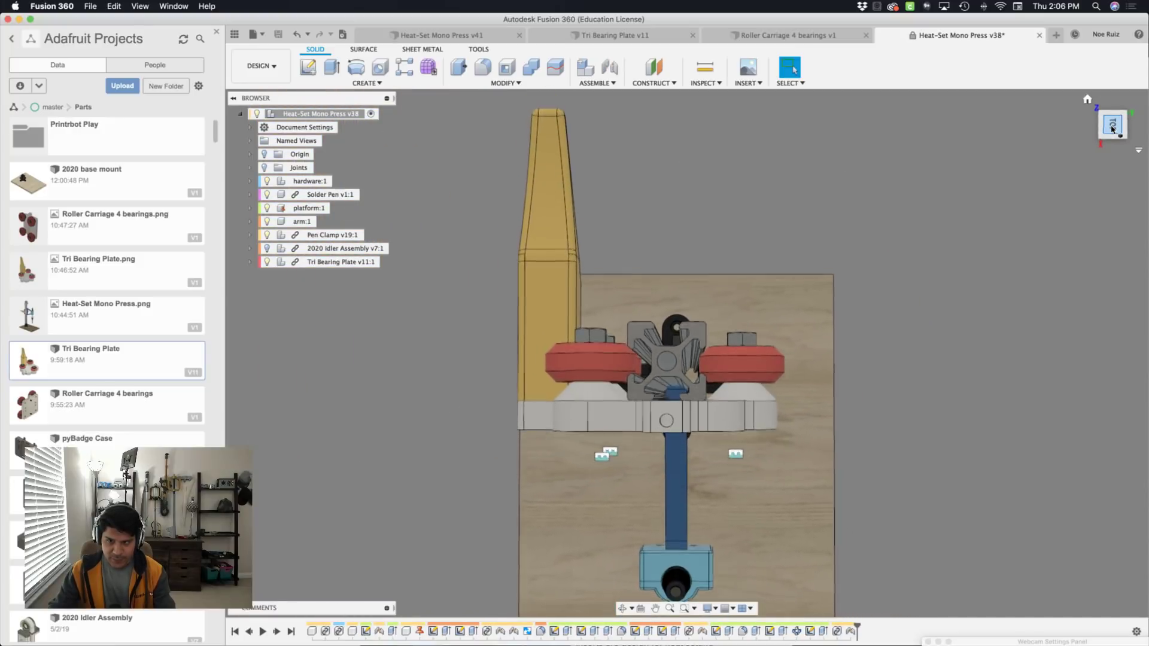
left_click(1112, 129)
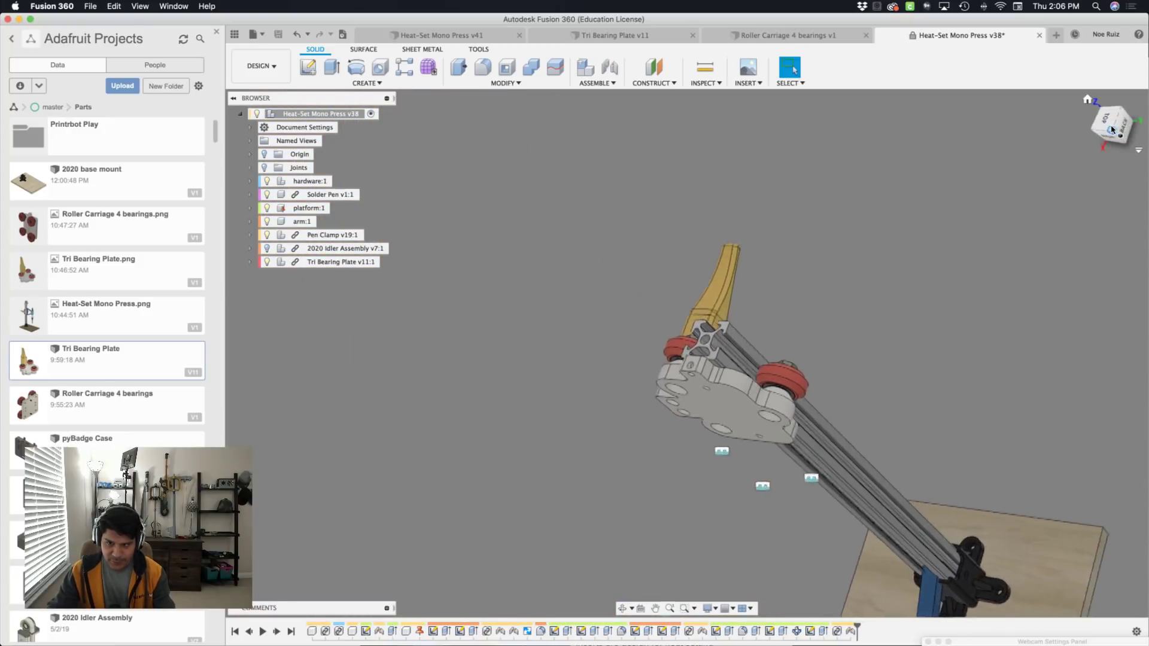
left_click(1112, 128)
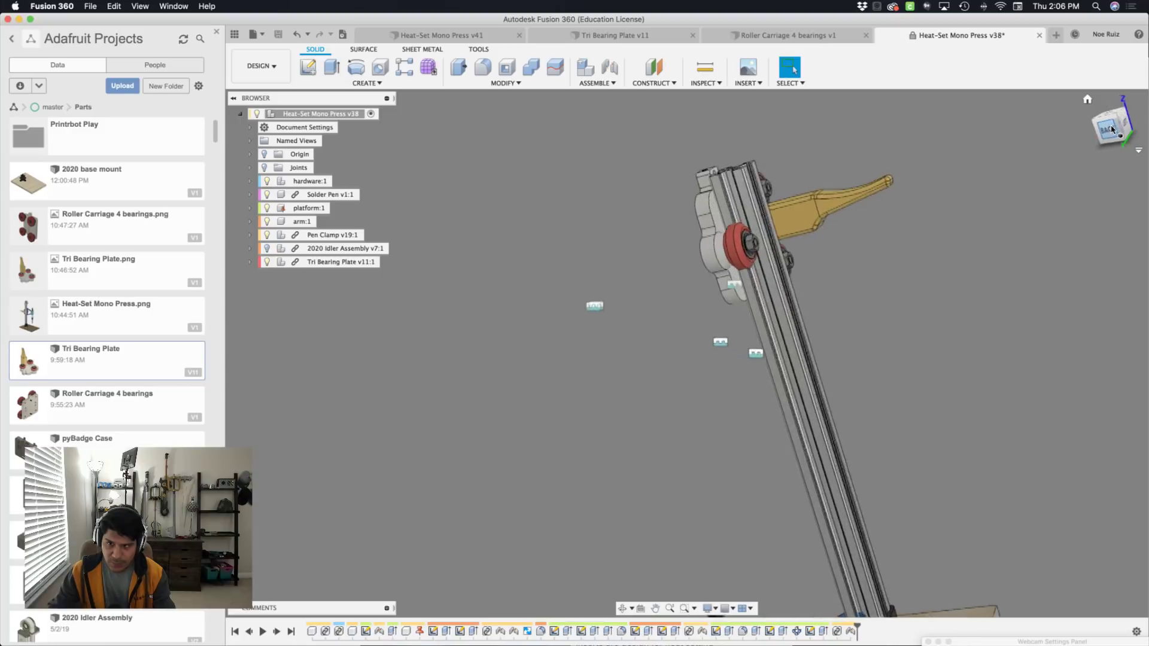
left_click(1112, 128)
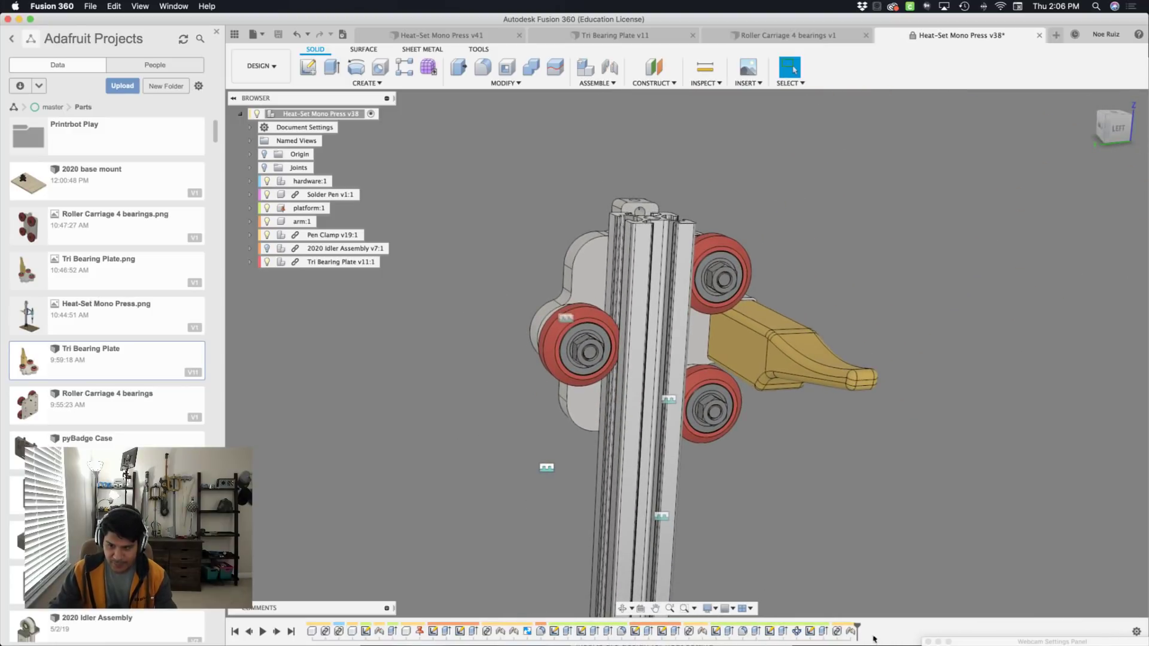
right_click(853, 636)
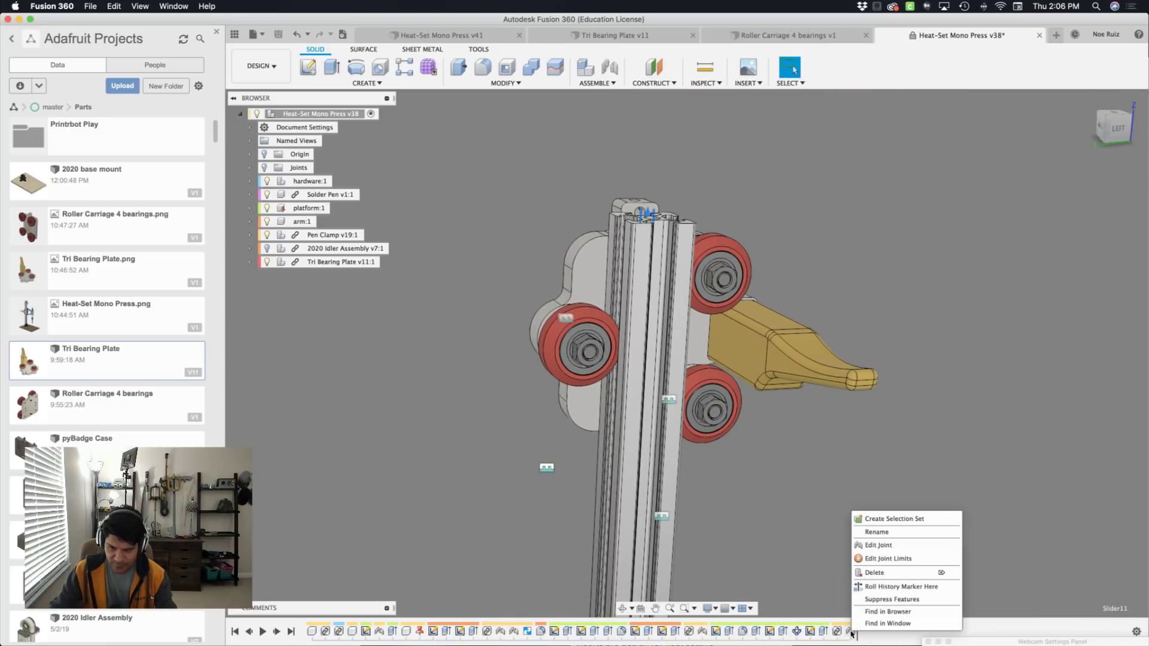
left_click(877, 546)
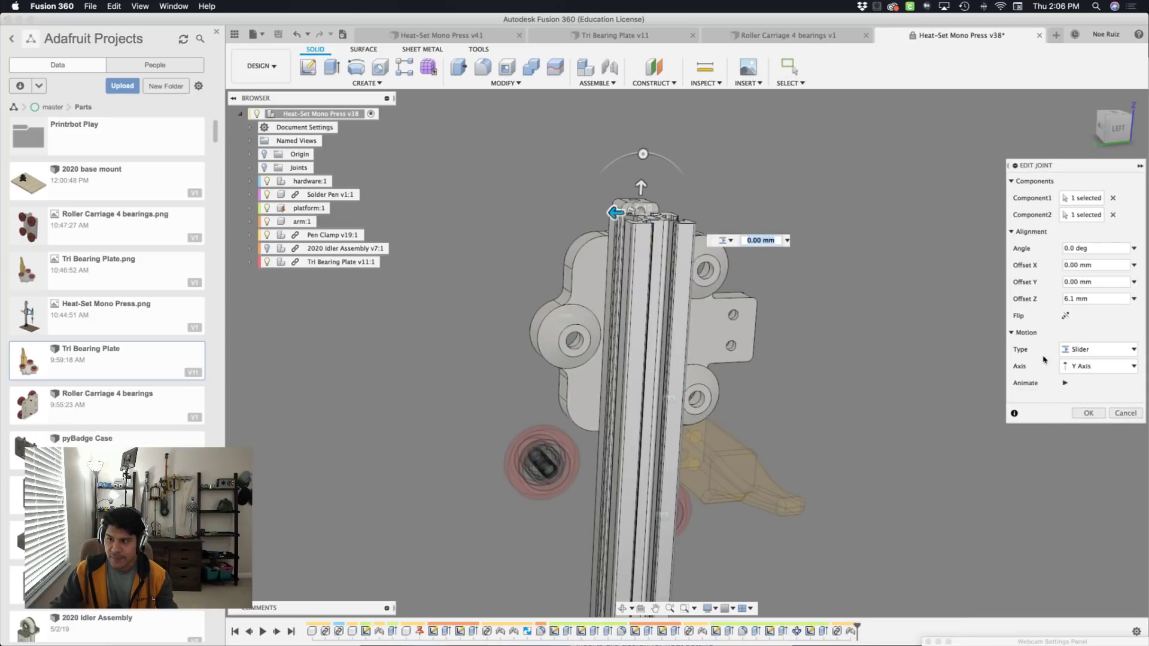
left_click(1069, 383)
left_click(1075, 366)
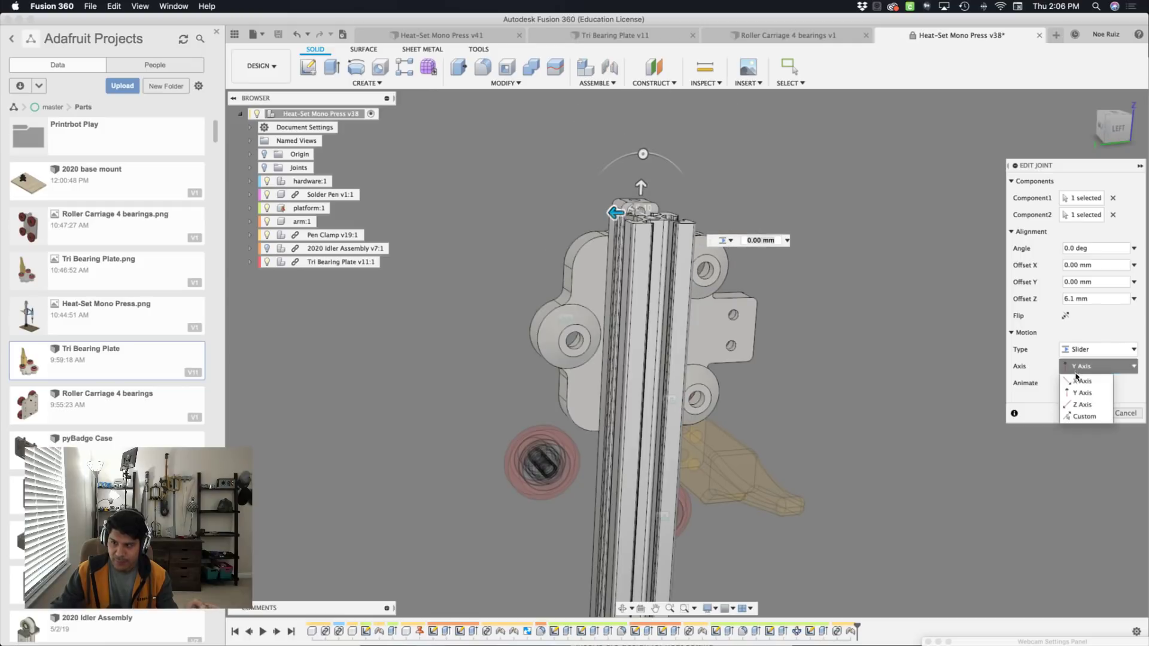
left_click(1077, 381)
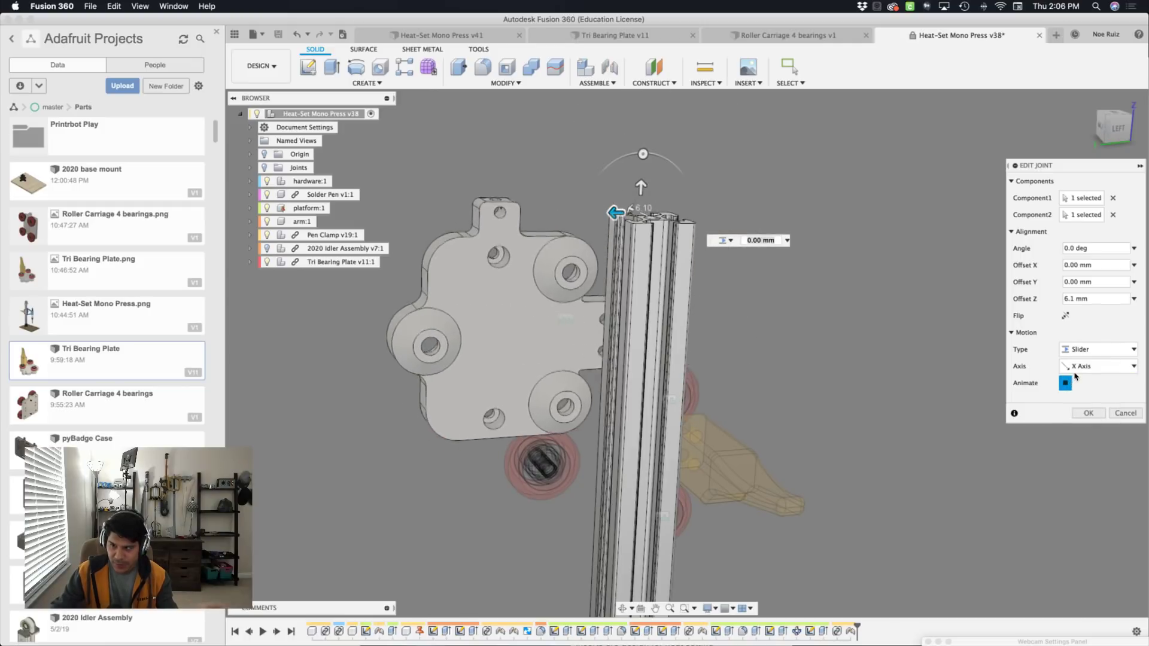
left_click(1077, 367)
left_click(1081, 393)
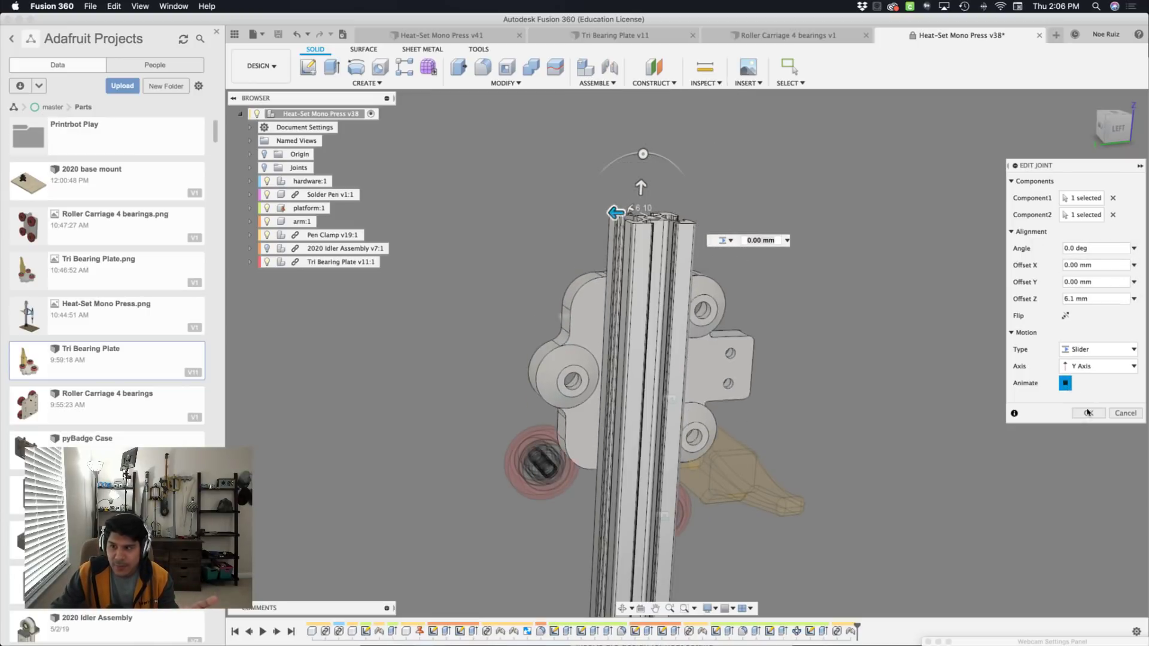
left_click(1065, 383)
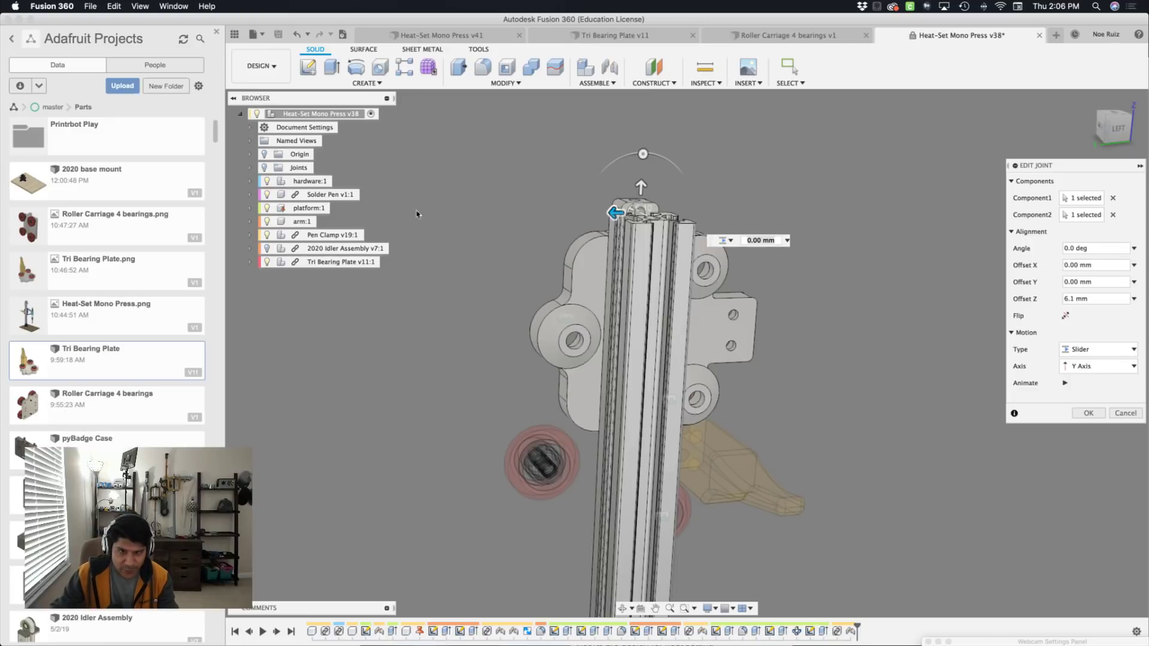
Step: Show the 2020 Idler Assembly and set the slider joint's Y offset to -30 mm so the plate sits lower
left_click(266, 249)
mouse_move(649, 257)
middle_mouse_down("shift")
mouse_move(722, 227)
mouse_move(647, 253)
middle_mouse_up("shift")
middle_click_drag(754, 253, 744, 259)
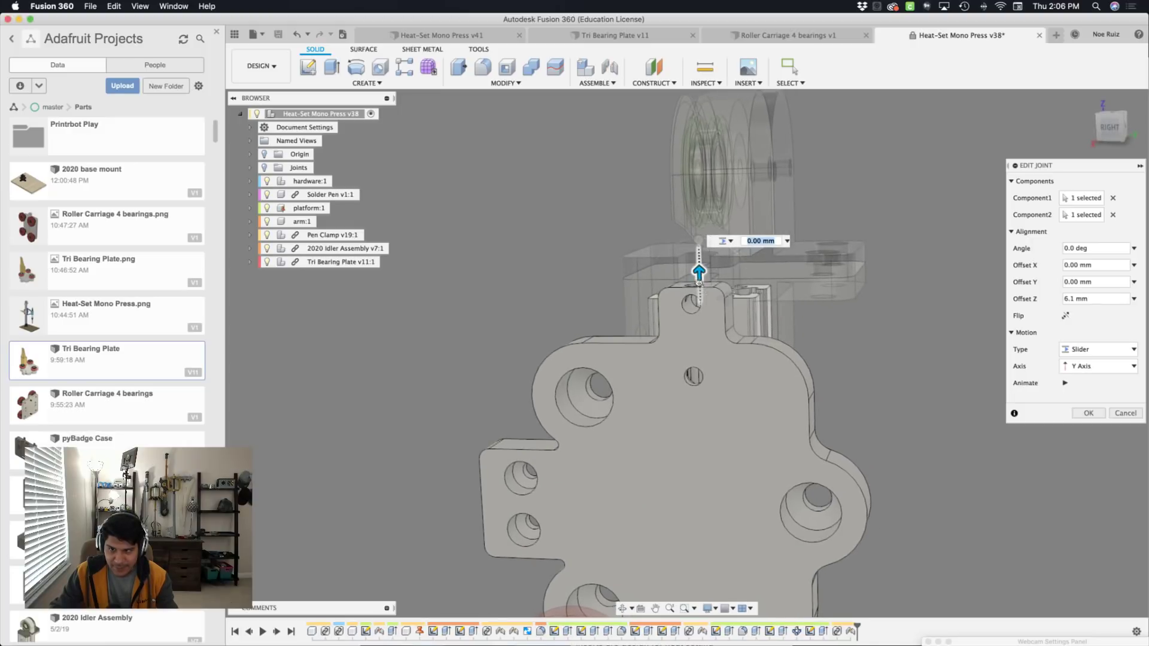
left_click_drag(699, 273, 718, 439)
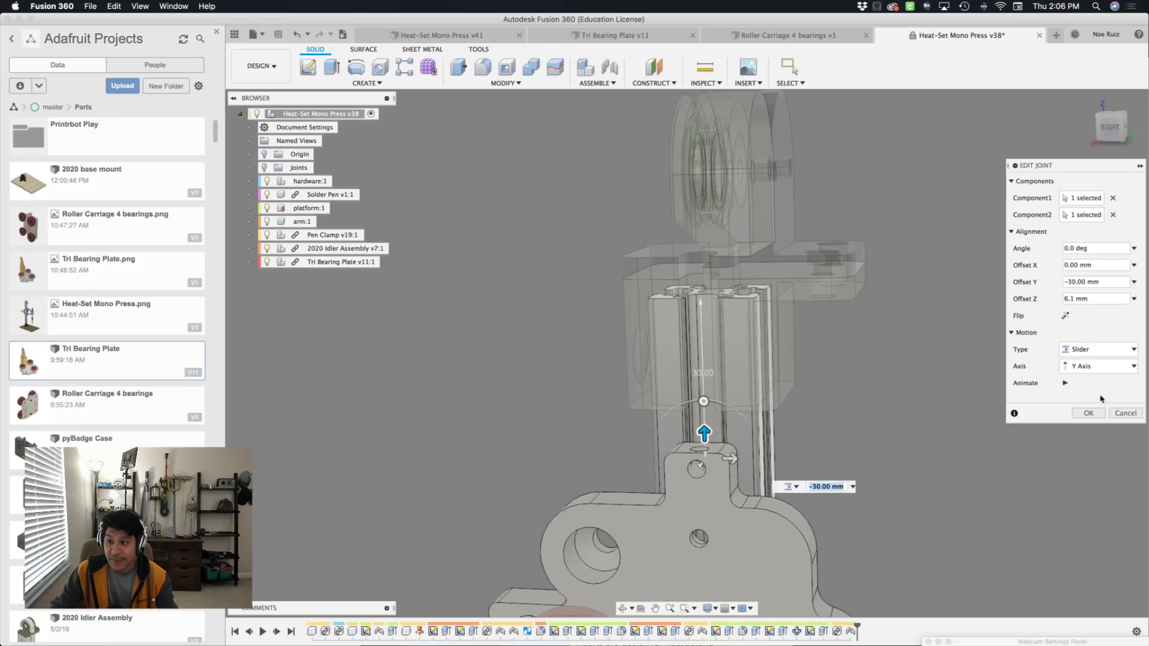
left_click(1089, 412)
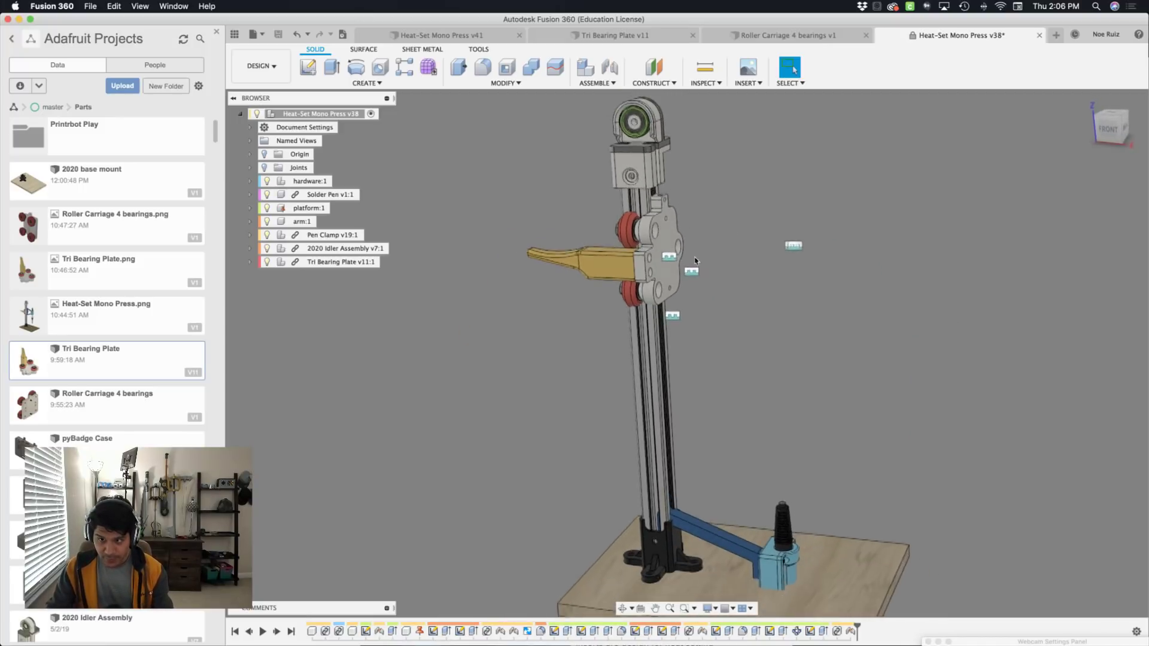
Step: Test the joint by sliding the Tri Bearing Plate down the extrusion, and revert its position
left_click_drag(681, 298, 680, 324)
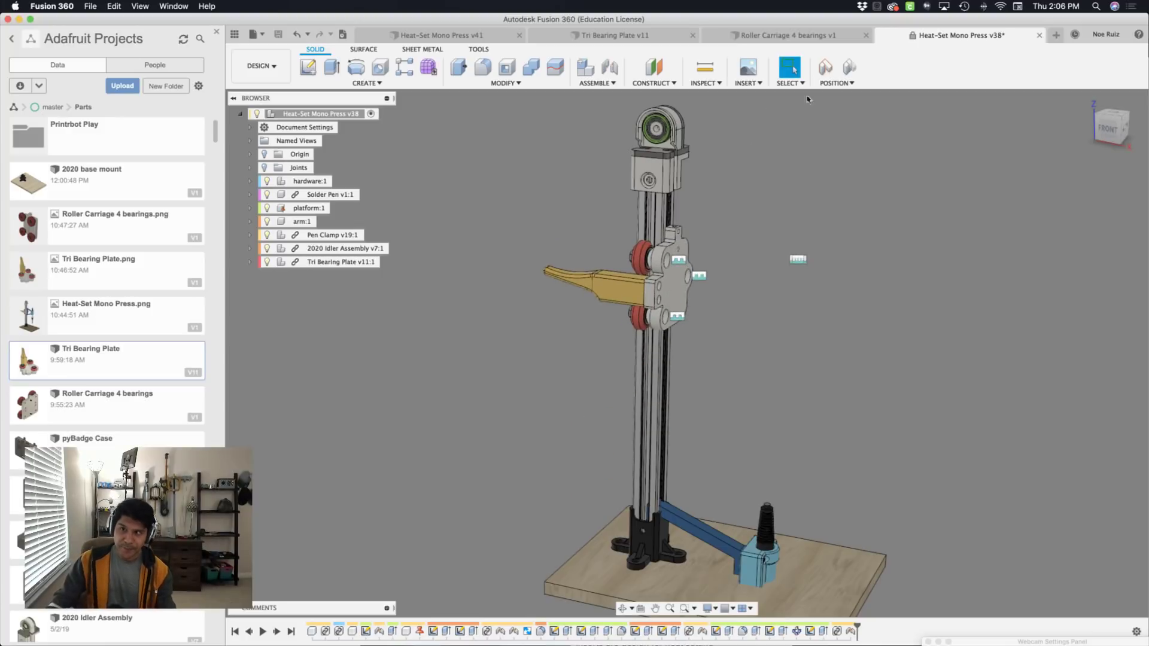
left_click(851, 68)
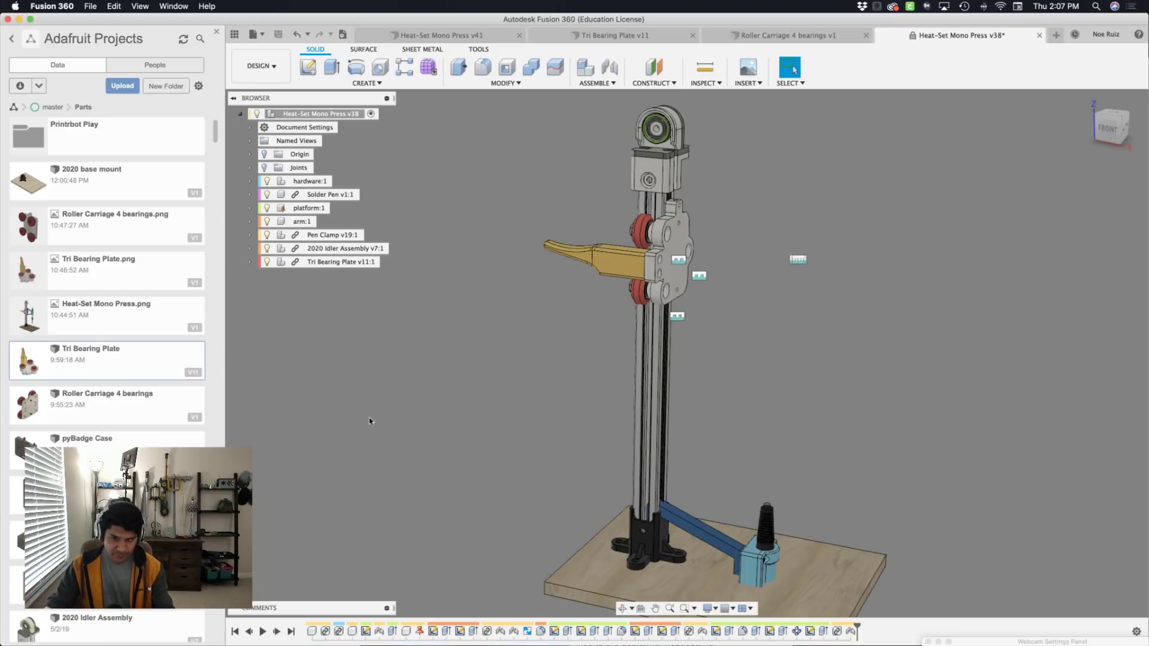
Step: Hide the platform and hardware components so the blue arm is exposed
scroll(334, 289, "down", 3)
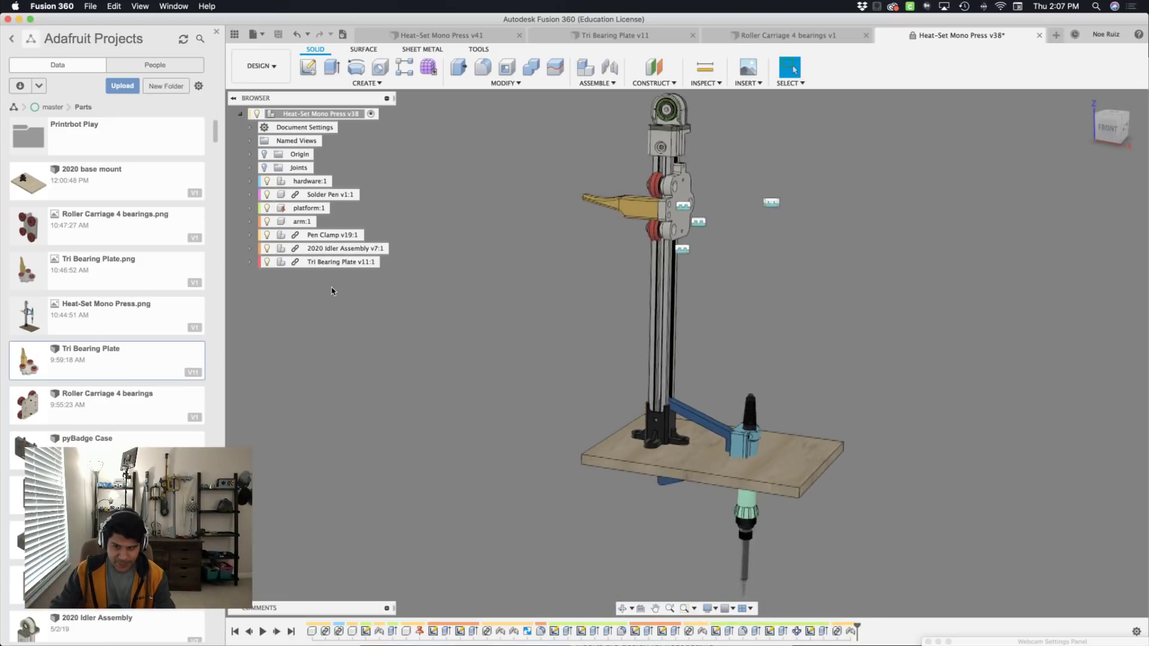
scroll(334, 290, "up", 4)
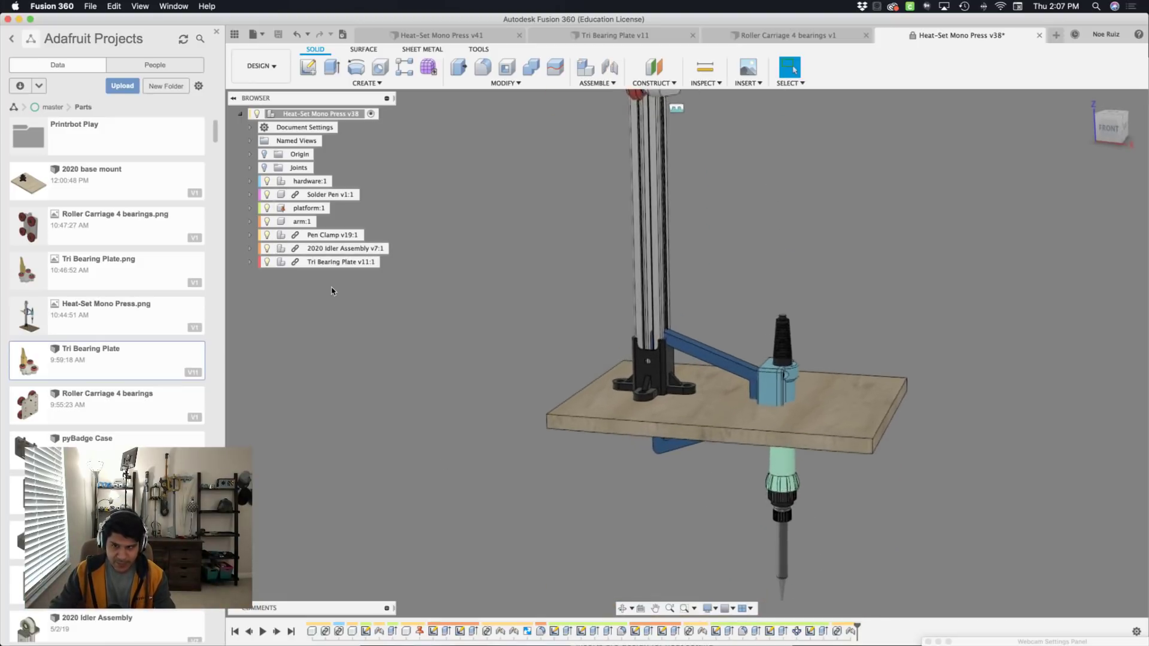
left_click(268, 197)
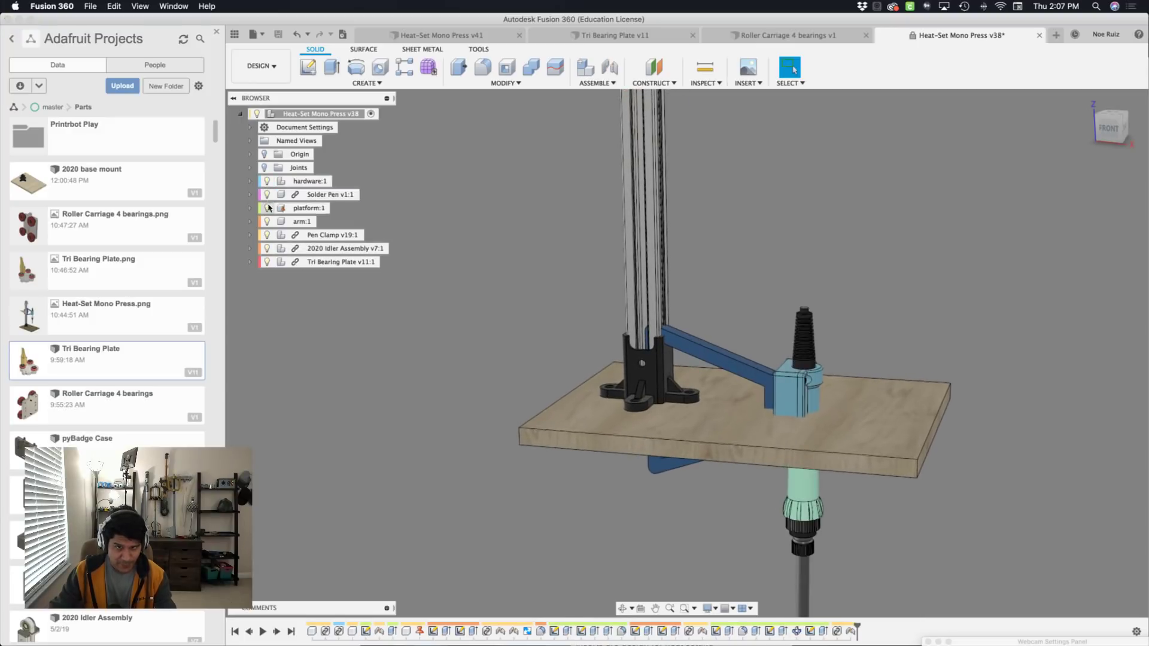
left_click(267, 207)
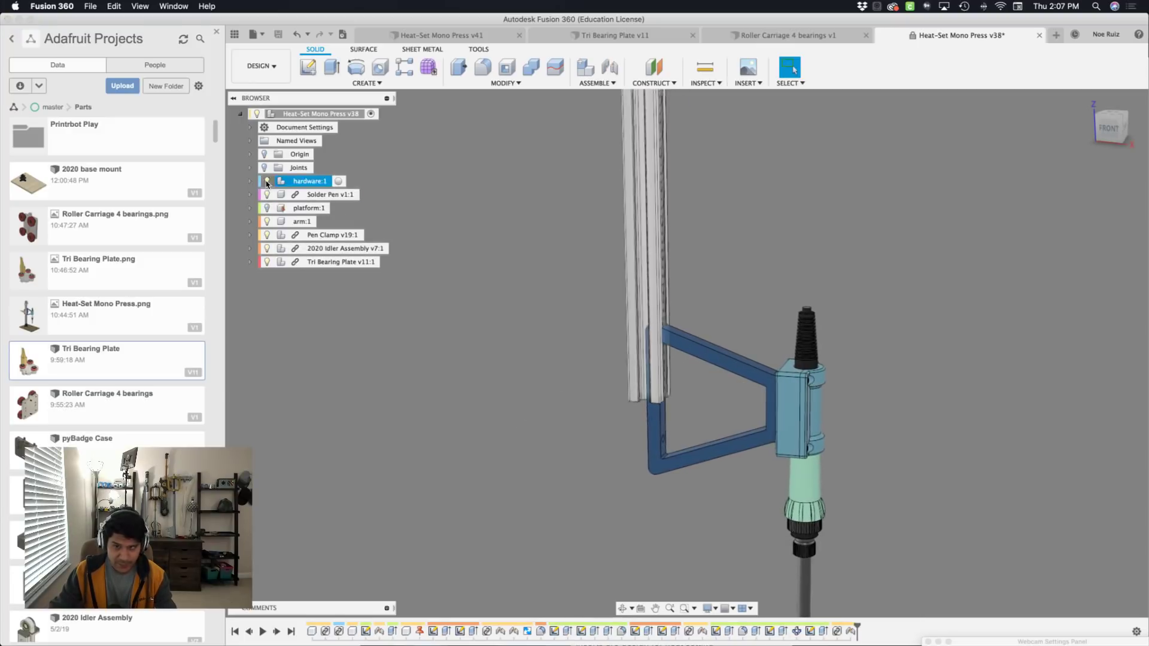
left_click(267, 181)
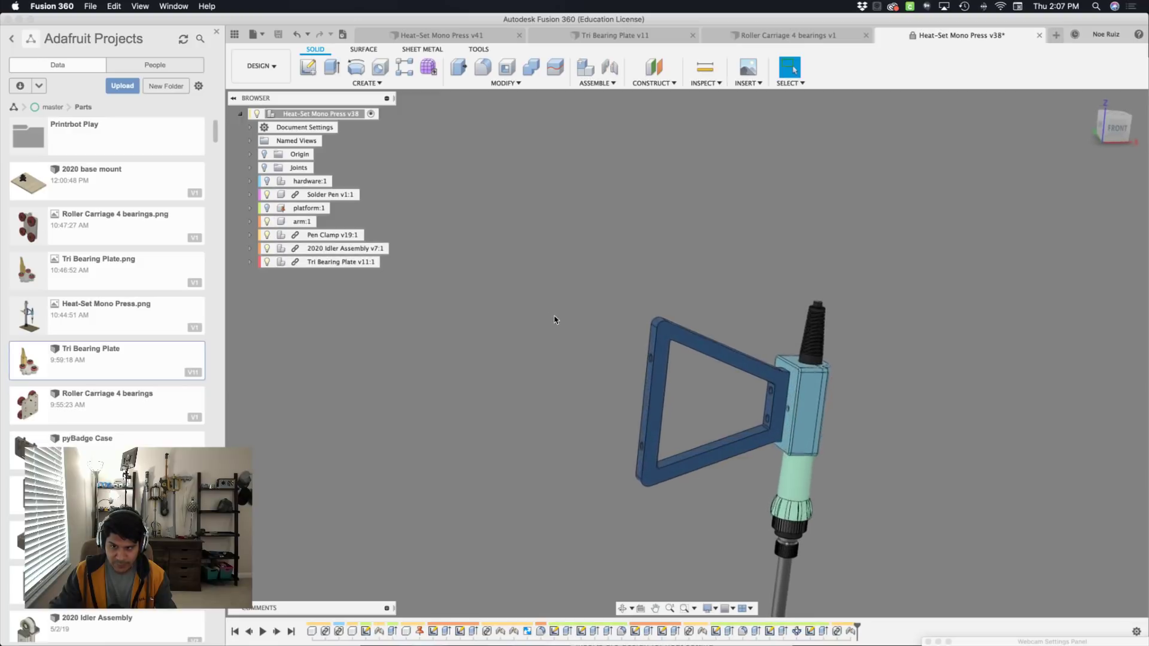
Step: Attach the arm's upper mounting hole to the small upper hole in the Tri Bearing Plate with a Rigid joint
middle_click_drag(634, 320, 638, 297, "shift")
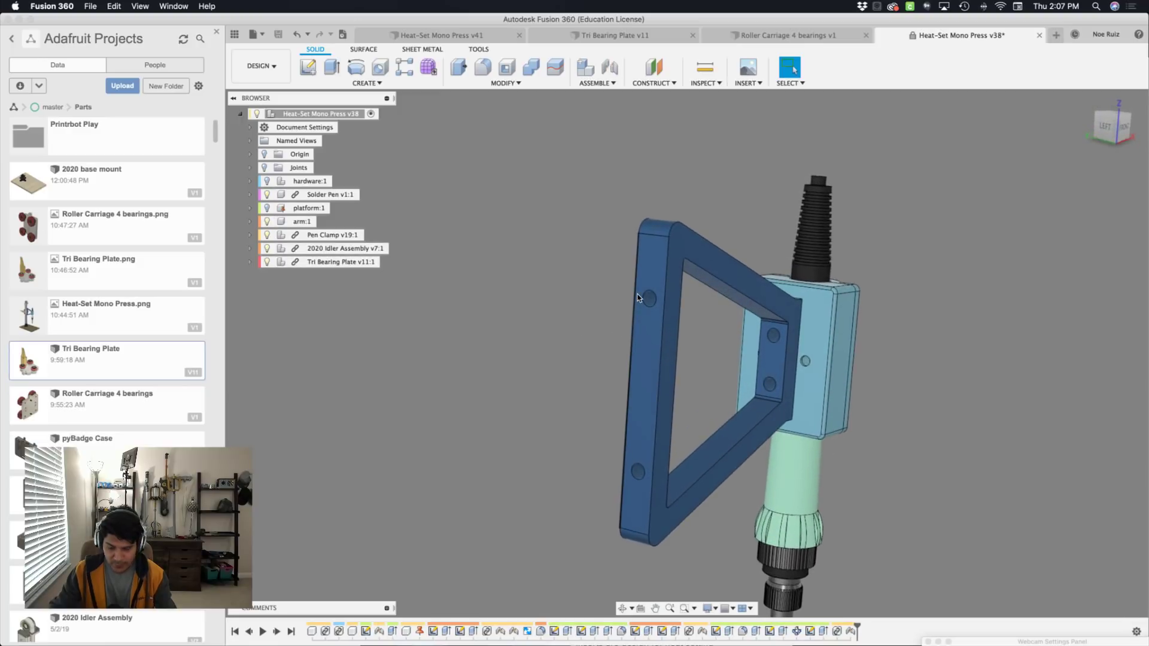
key("j")
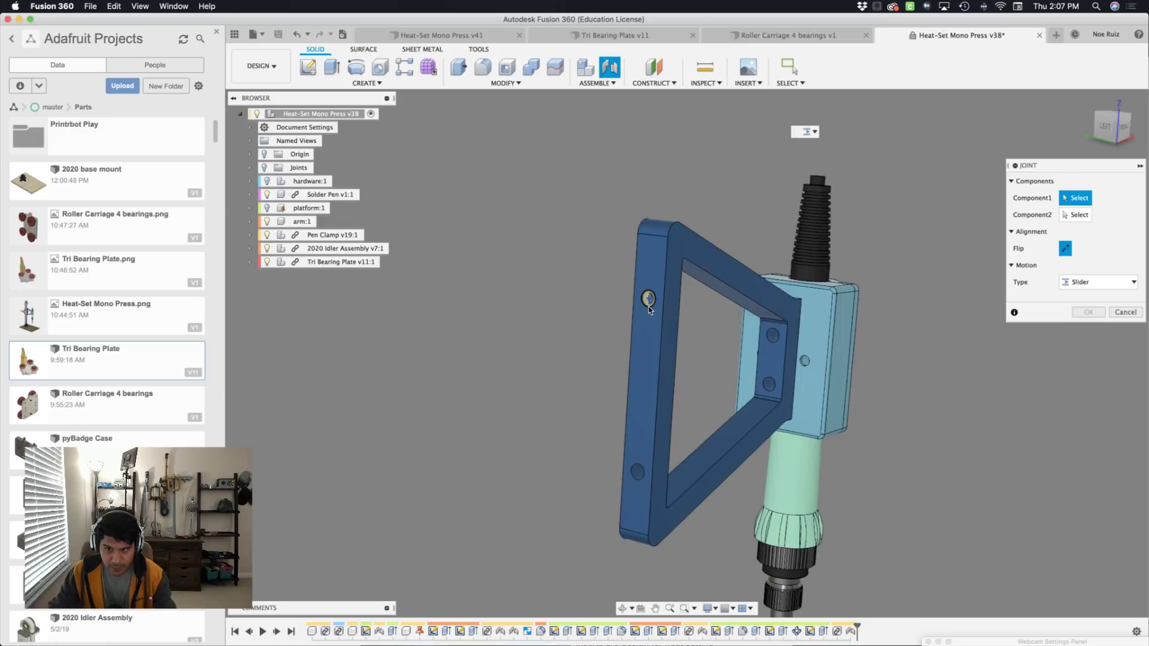
left_click(649, 304)
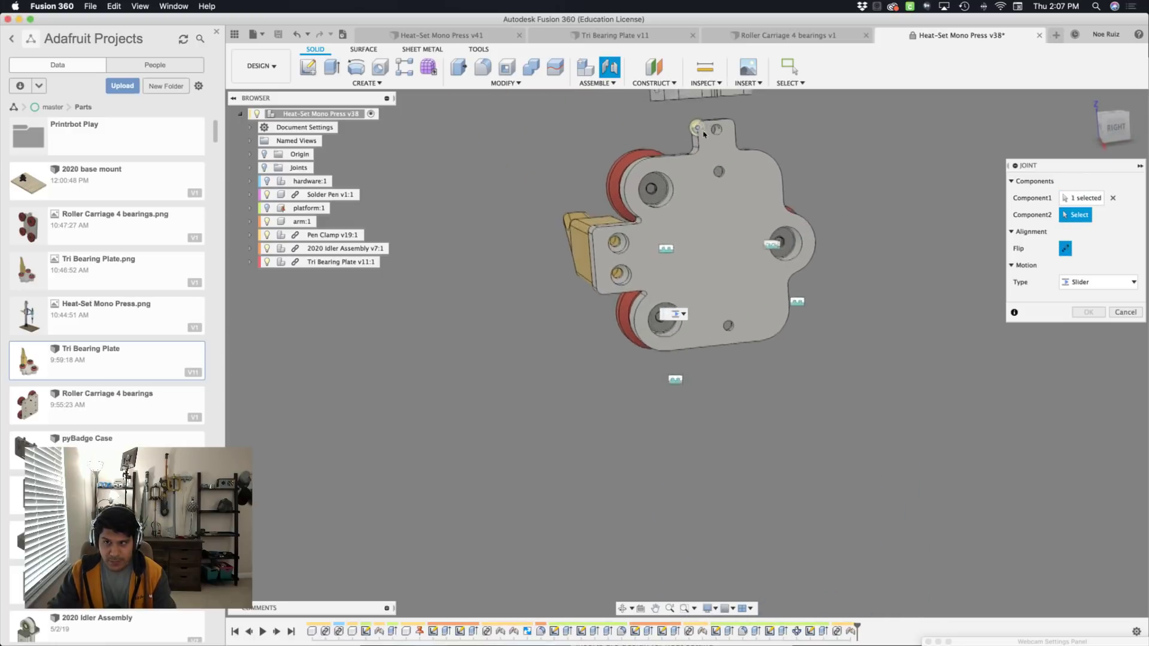
scroll(704, 134, "up", 10)
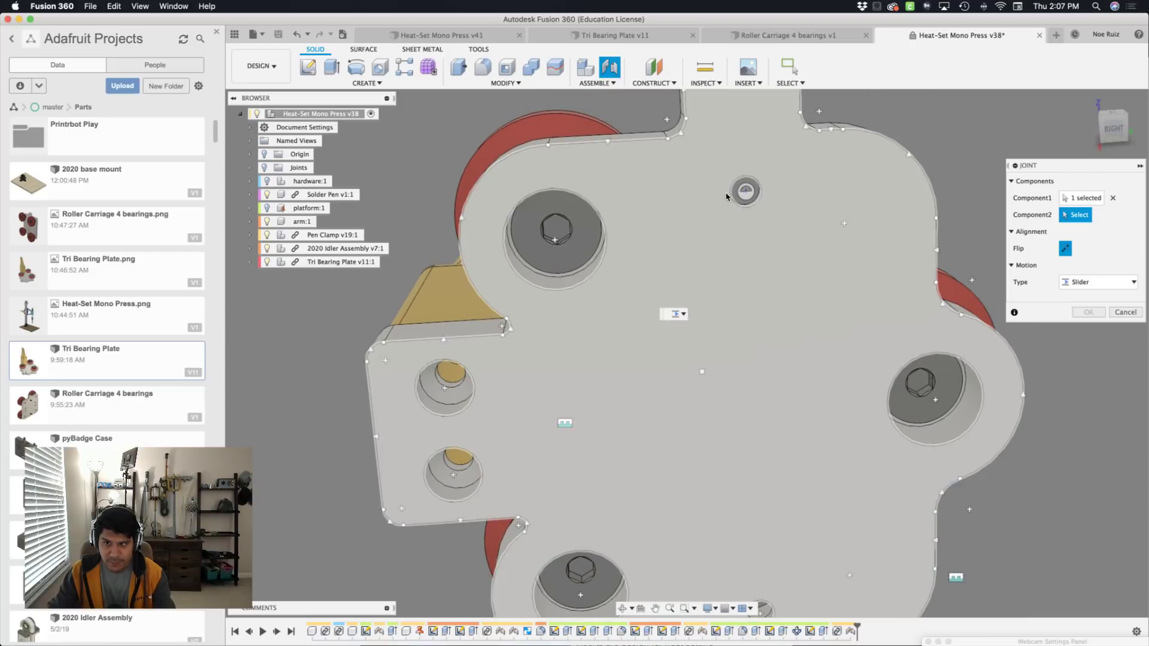
left_click(727, 195)
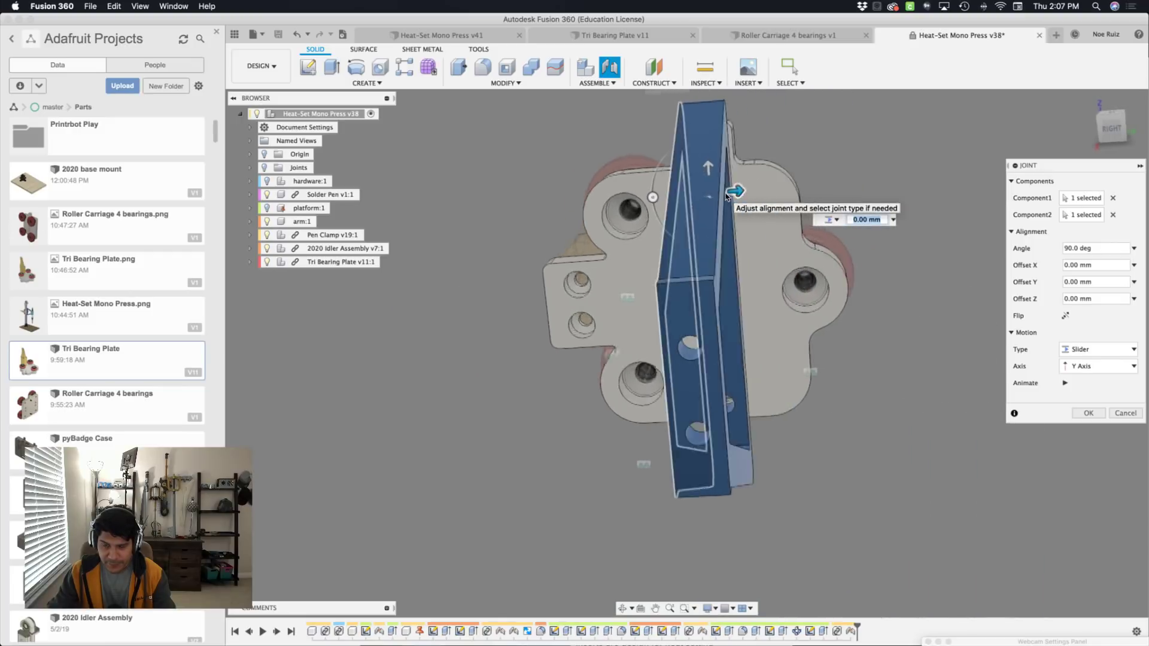
middle_click_drag(726, 197, 640, 216, "shift")
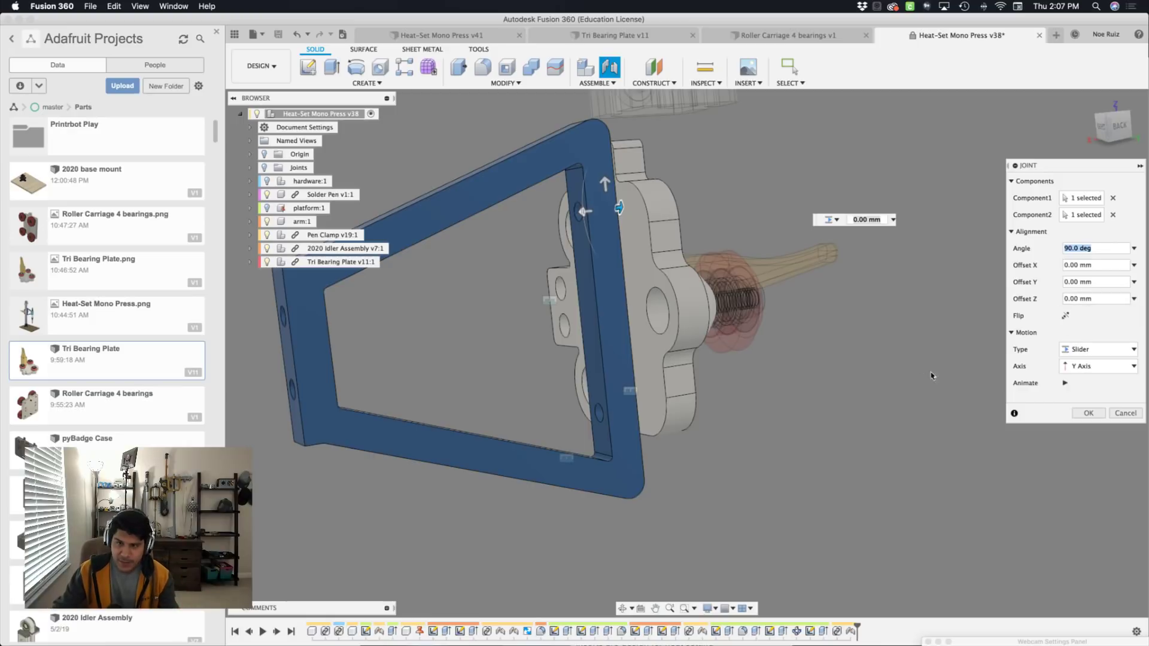
left_click(1100, 353)
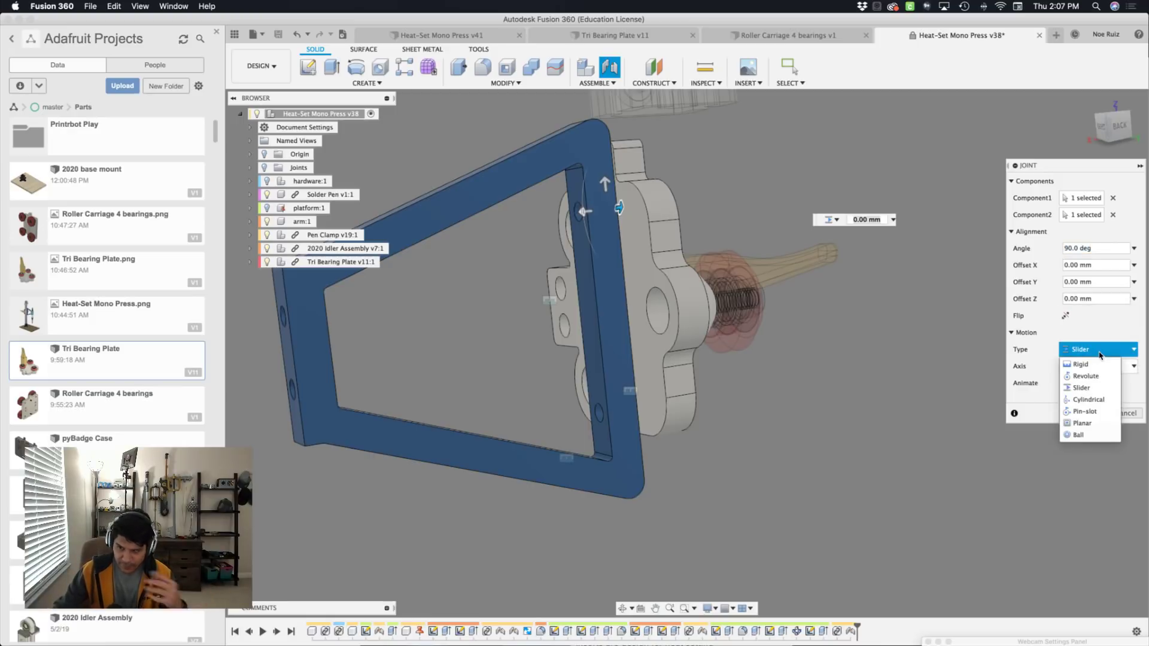
left_click(1095, 365)
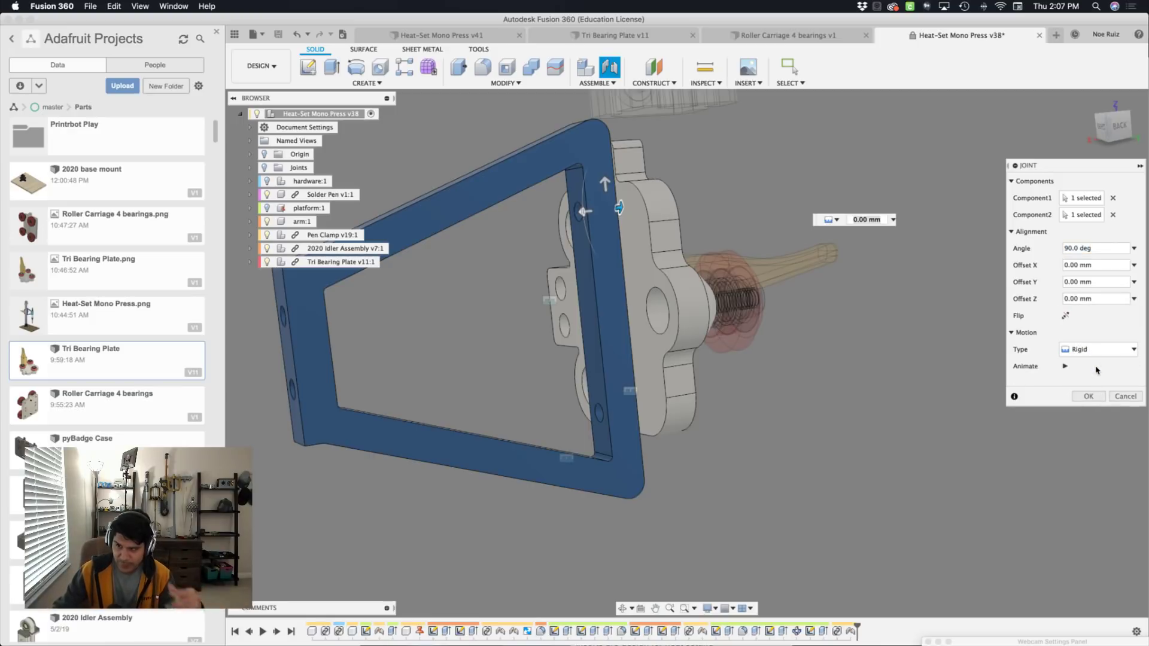
left_click(1089, 396)
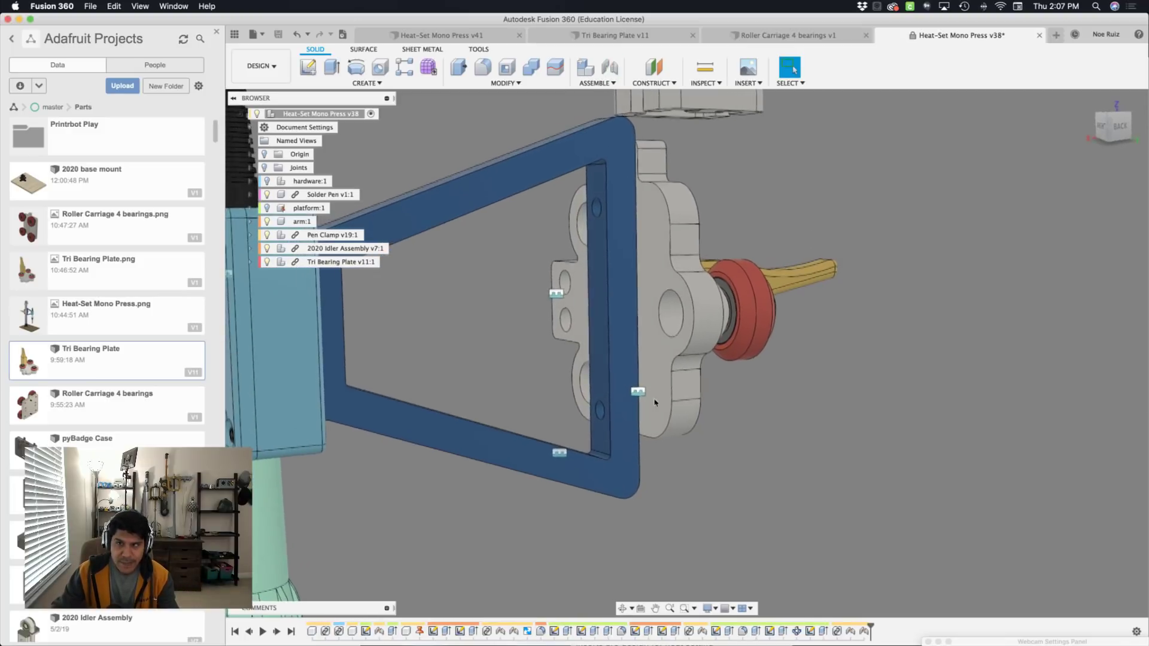
Step: Show the hardware and platform components again and fit the whole press in view
left_click(267, 182)
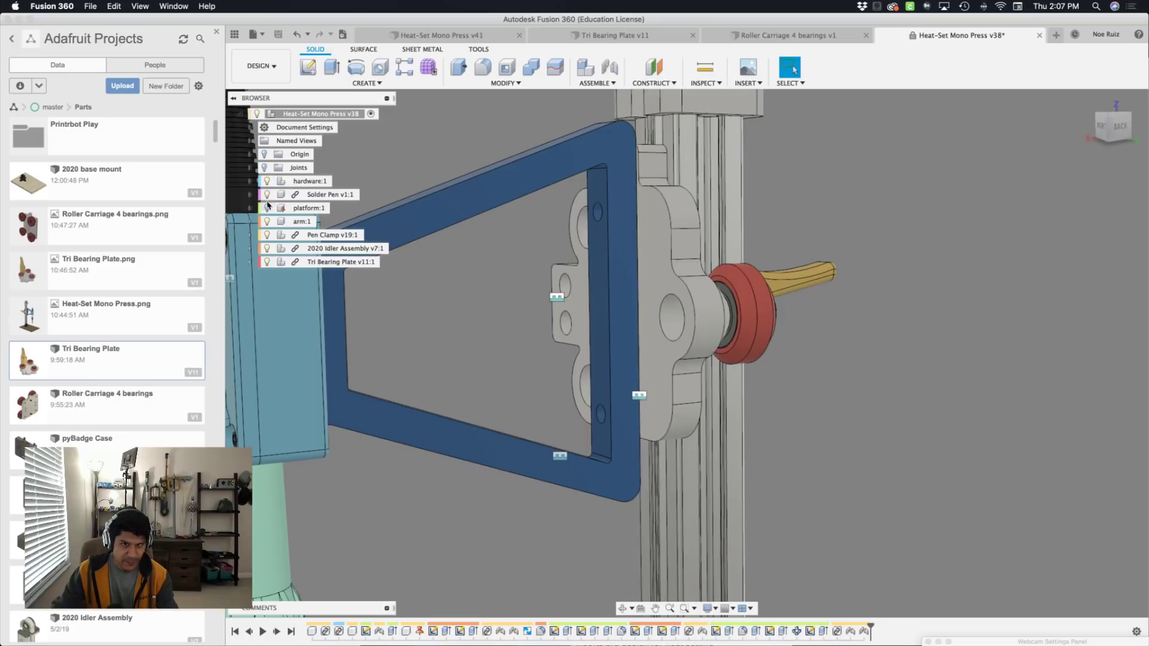
left_click(266, 208)
key("F6")
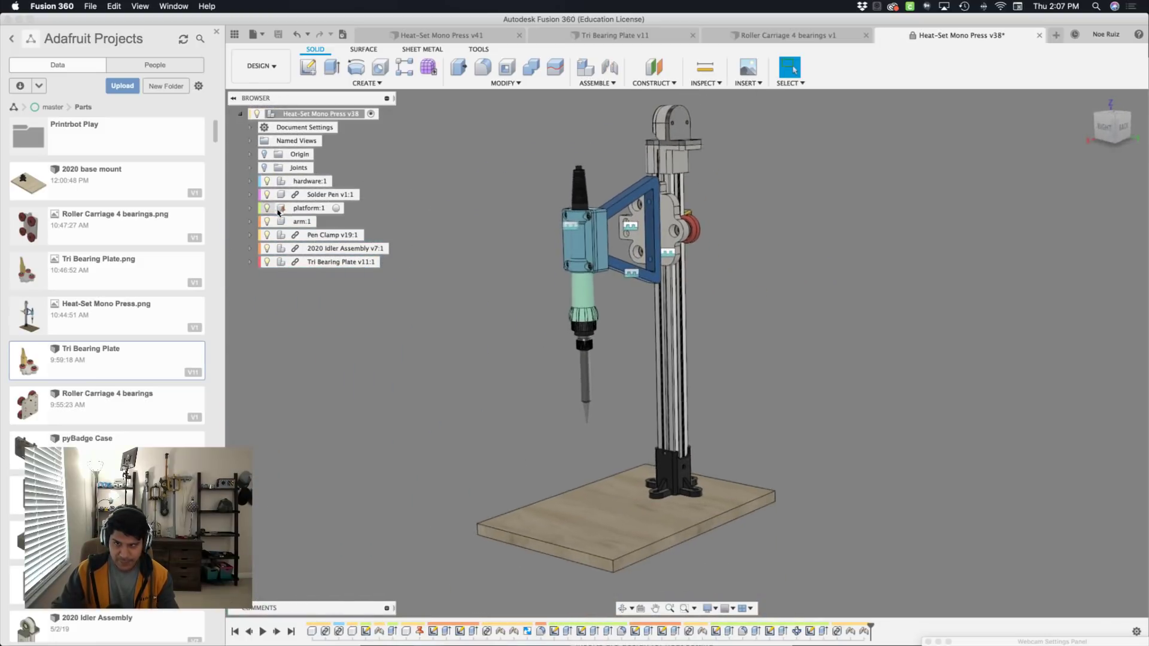
Step: Test the slider motion by moving the joined plate, arm and solder pen down the extrusion
middle_click_drag(557, 250, 645, 285, "shift")
left_click_drag(645, 286, 638, 204)
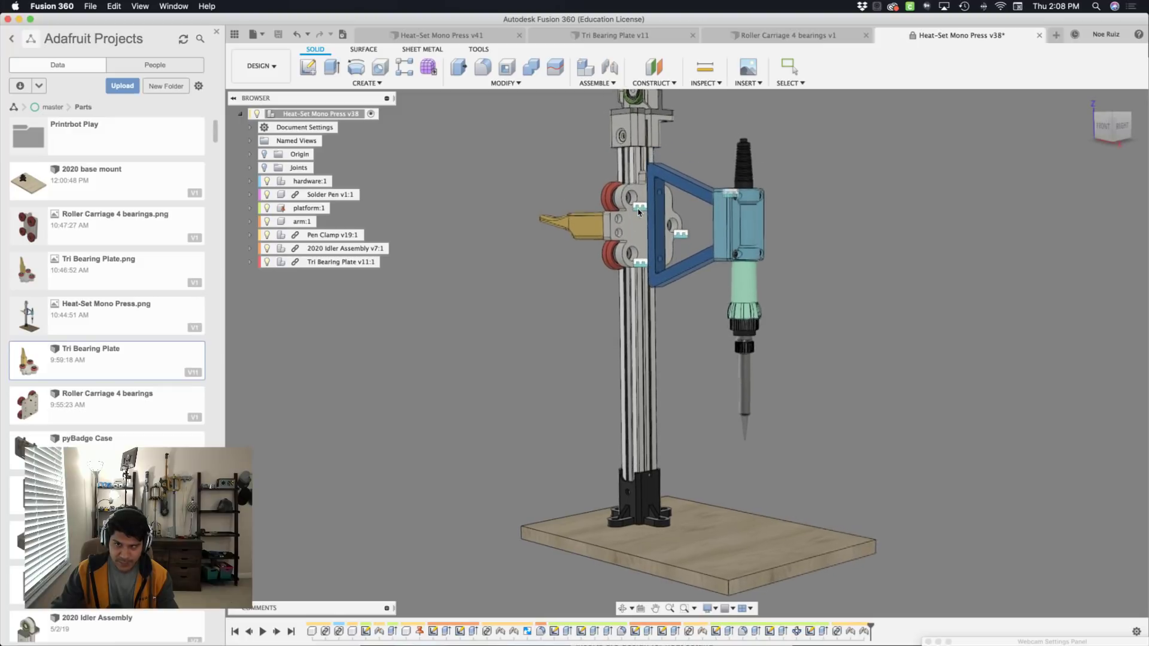
middle_click_drag(638, 204, 638, 212, "shift")
left_click_drag(639, 213, 649, 266)
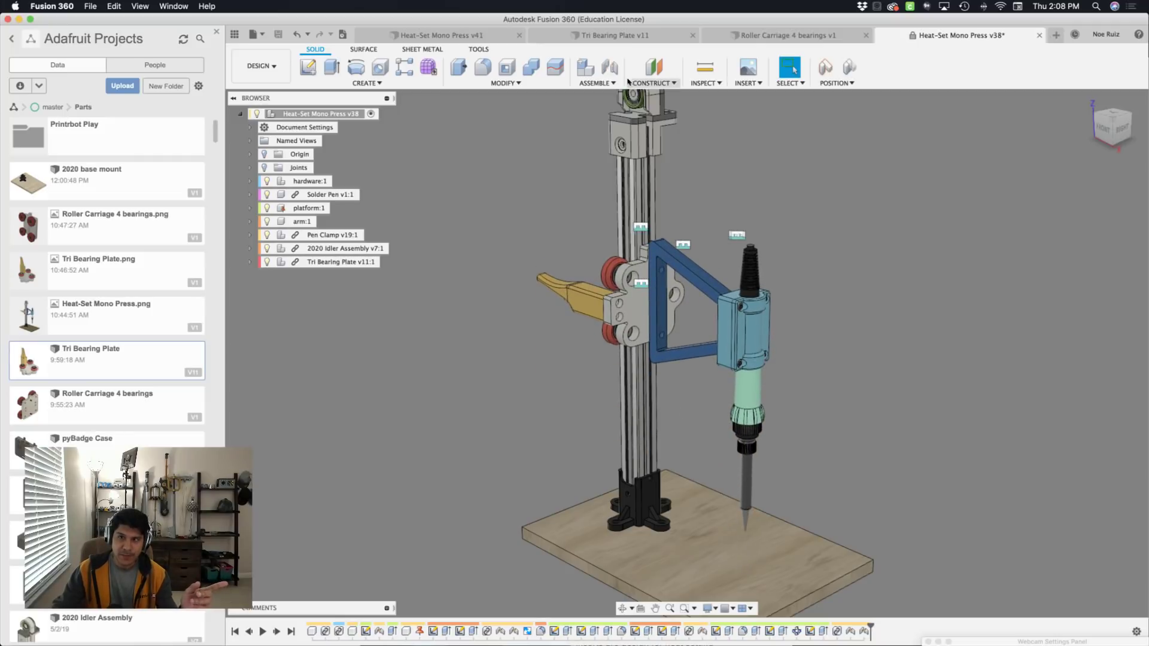
Step: Test contact analysis for all components by sliding the arm up and down the extrusion, and disable contact again
left_click(598, 84)
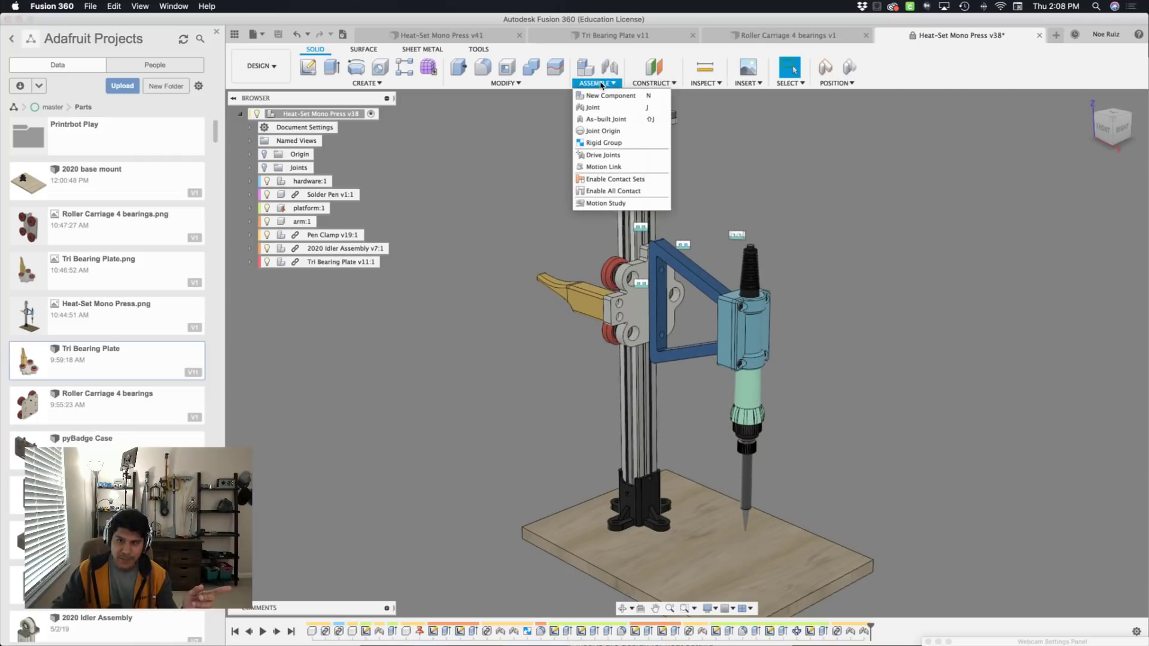
left_click(623, 190)
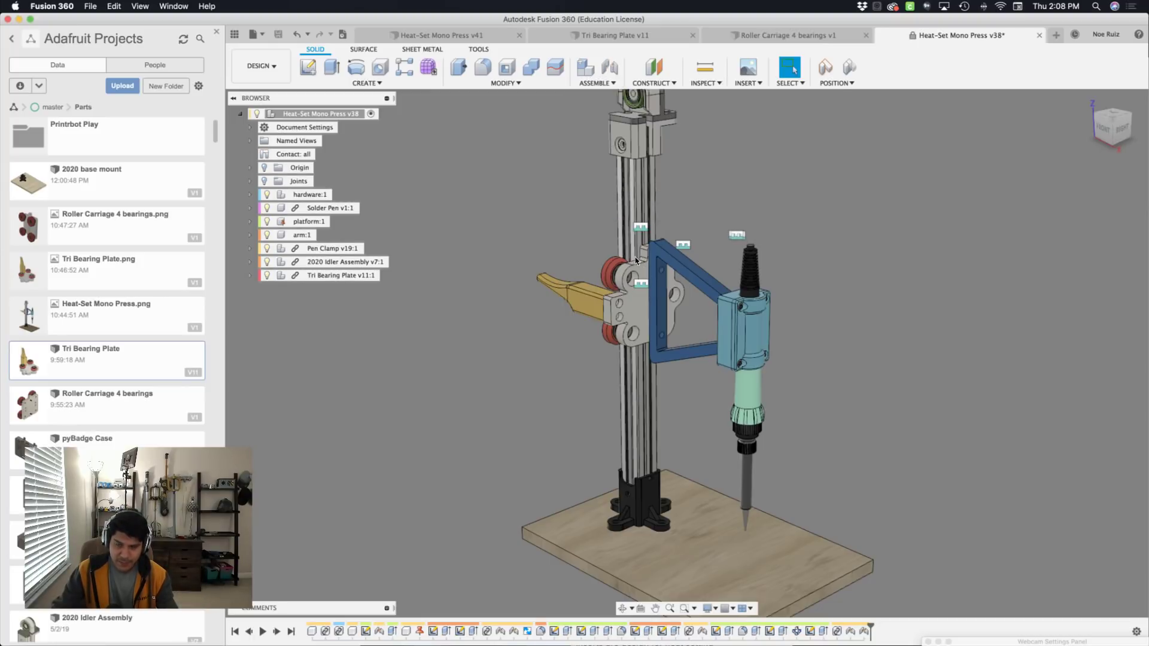
left_click_drag(653, 277, 671, 103)
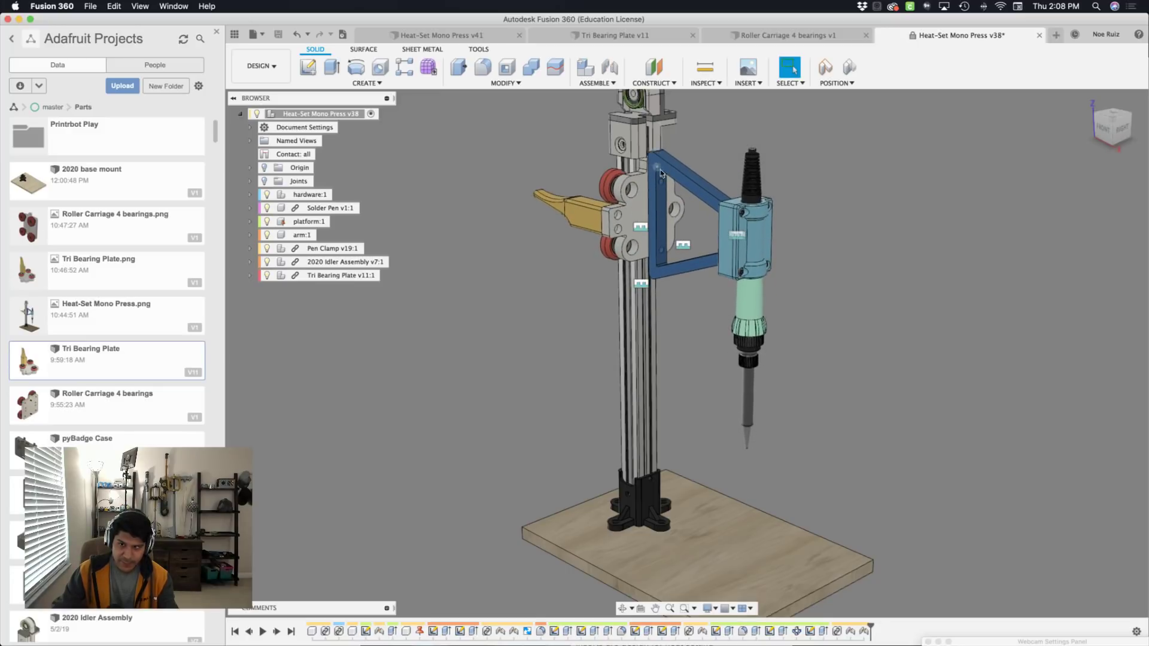
left_click_drag(661, 173, 681, 298)
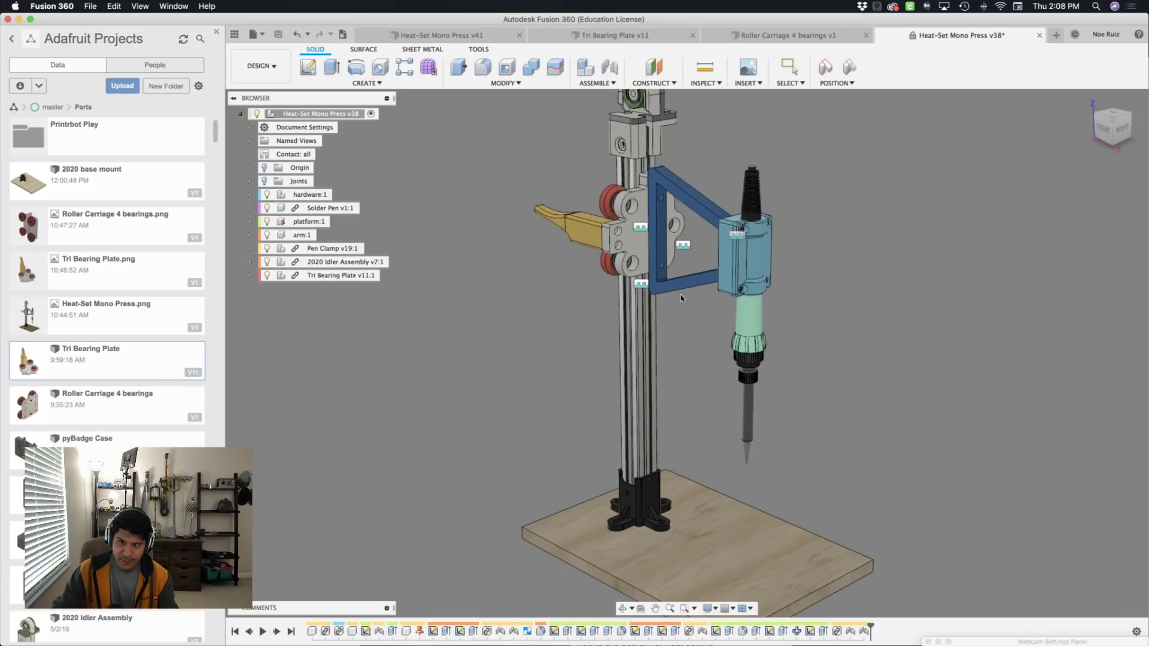
left_click_drag(659, 217, 666, 246)
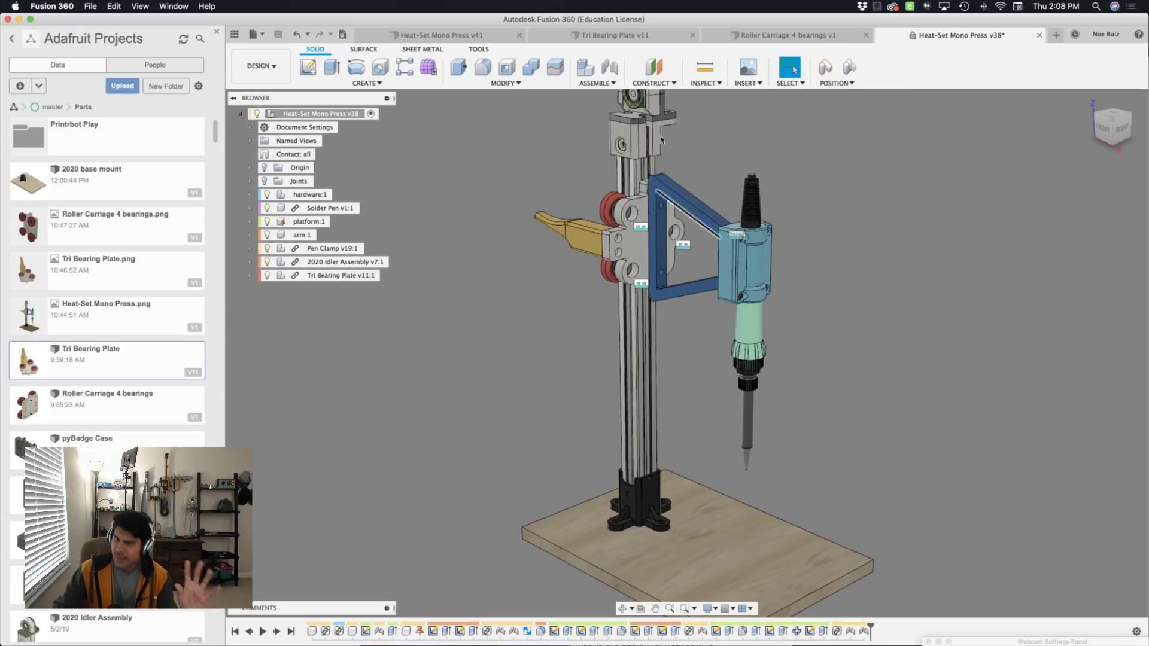
left_click(611, 85)
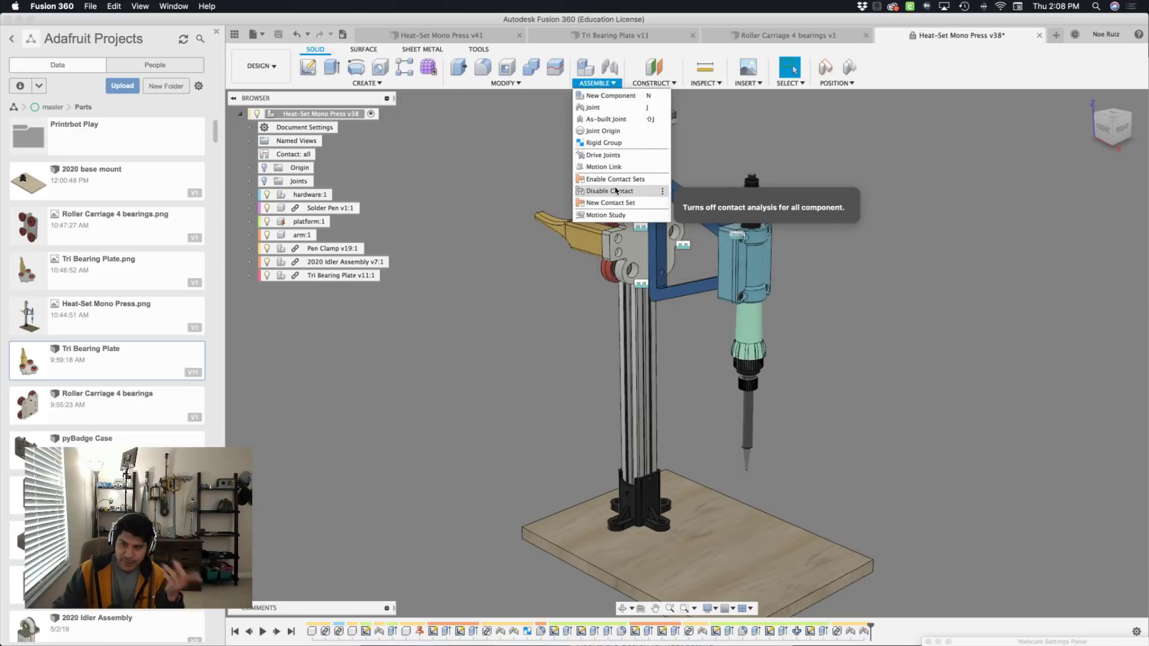
left_click(616, 191)
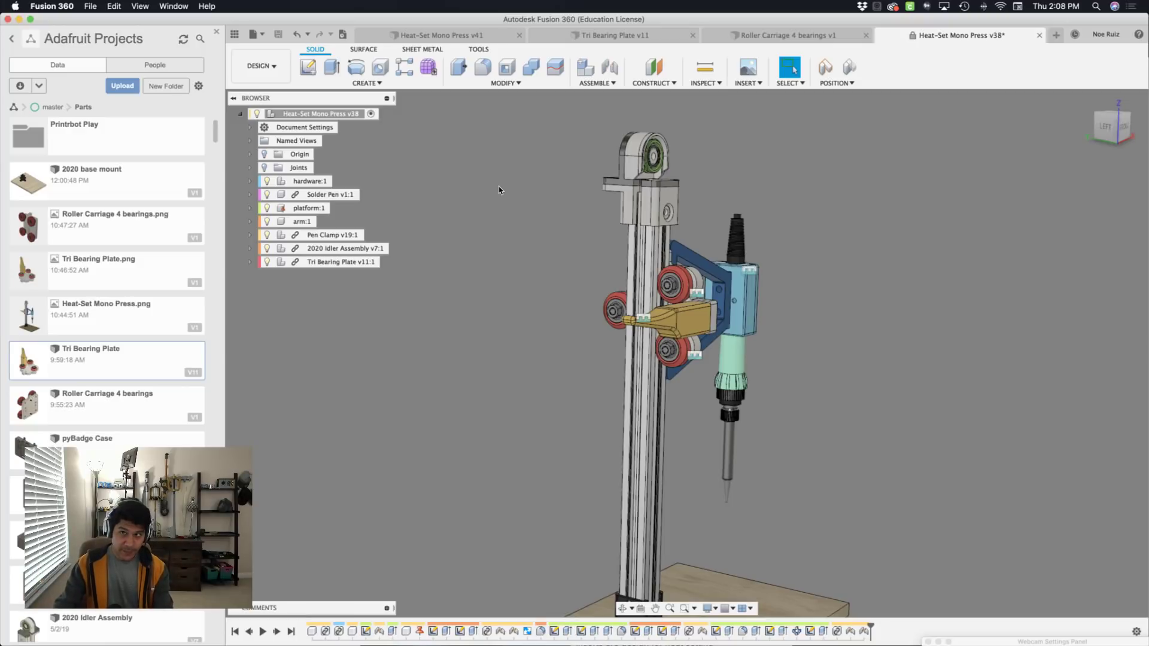
Step: Switch to Chrome to view the Heat Set Insert Rig guide's overview page, and switch to Wirecast
key("super+Tab")
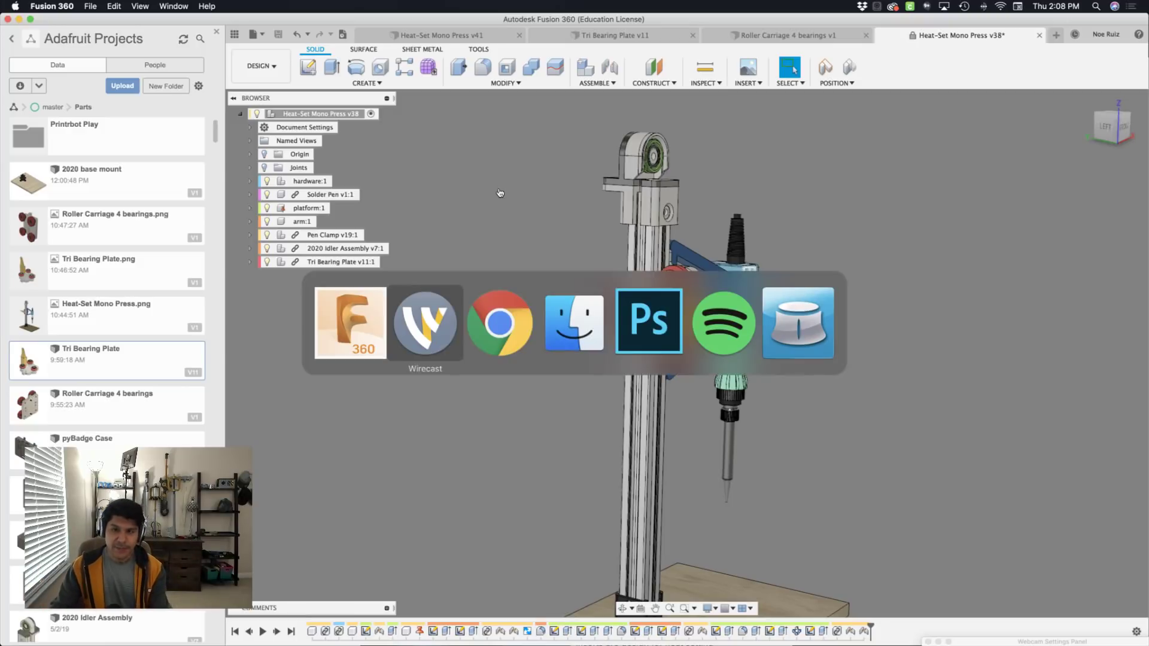
key("super+Tab")
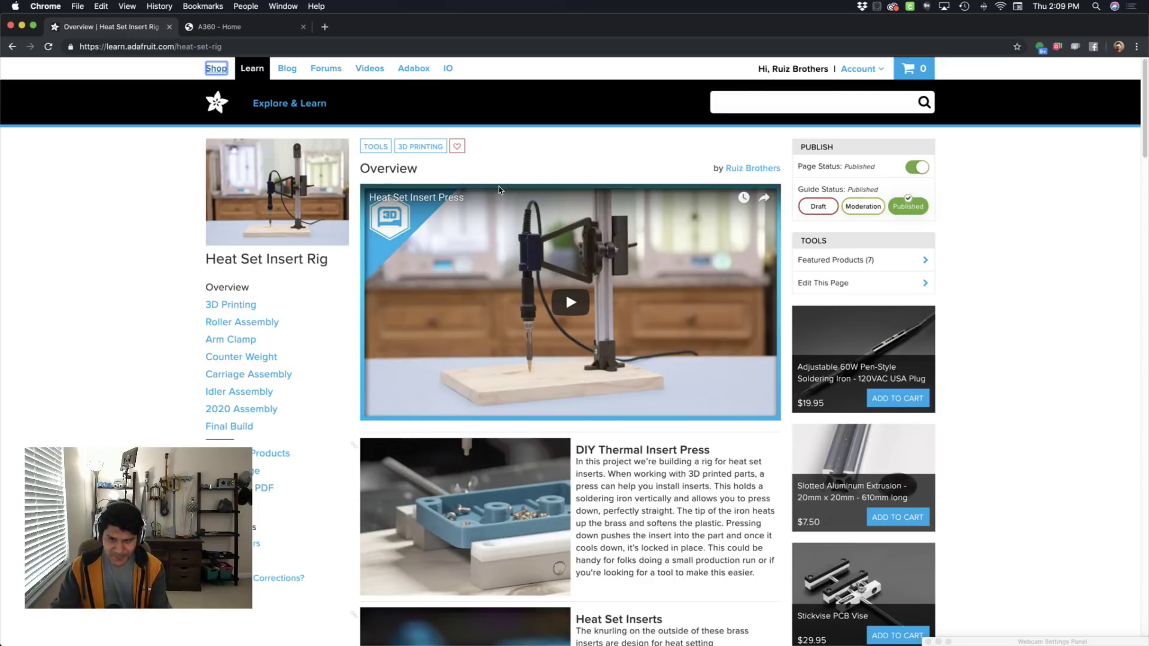
key("super+Tab")
key("super+Tab")
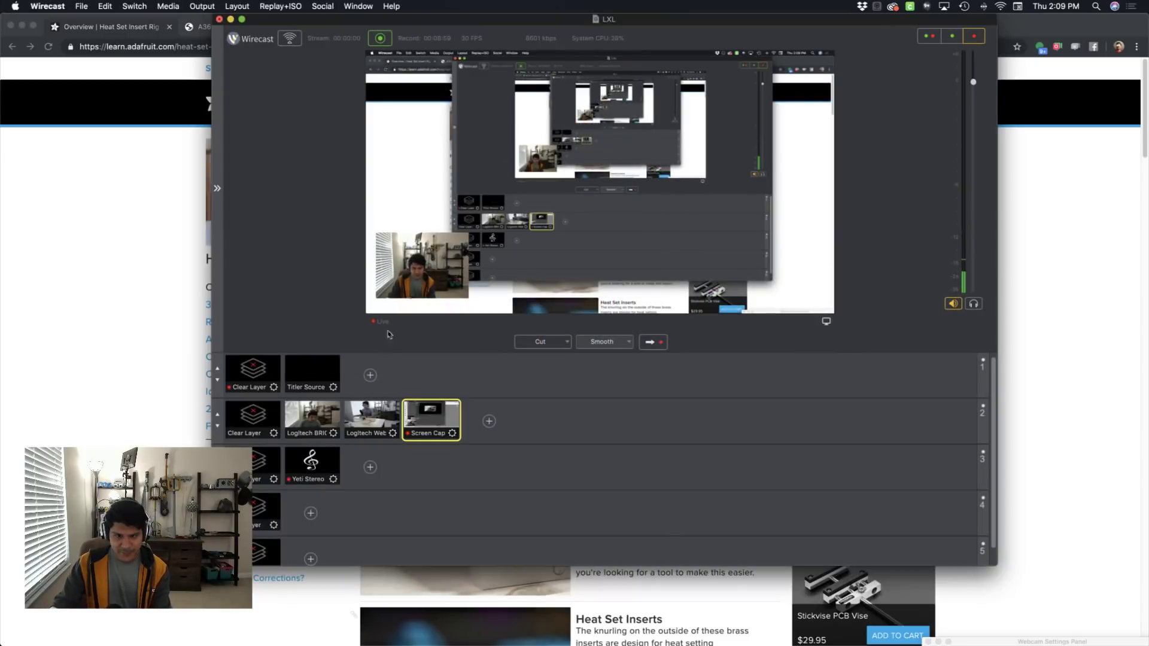